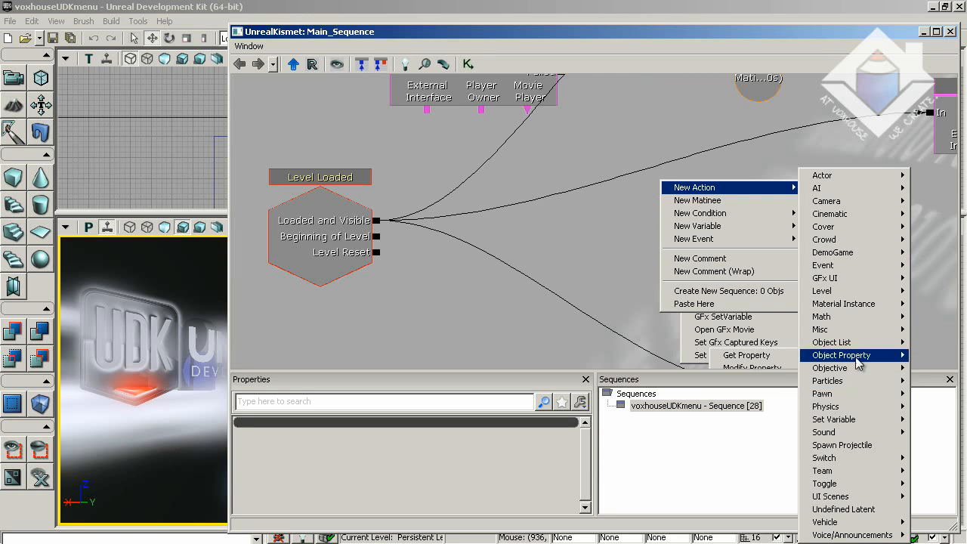
Add a Toggle Cinematic Mode action to the Kismet sequence and place it beside the Level Loaded event.
{"action": "mouse_move", "coordinate": [860, 323]}
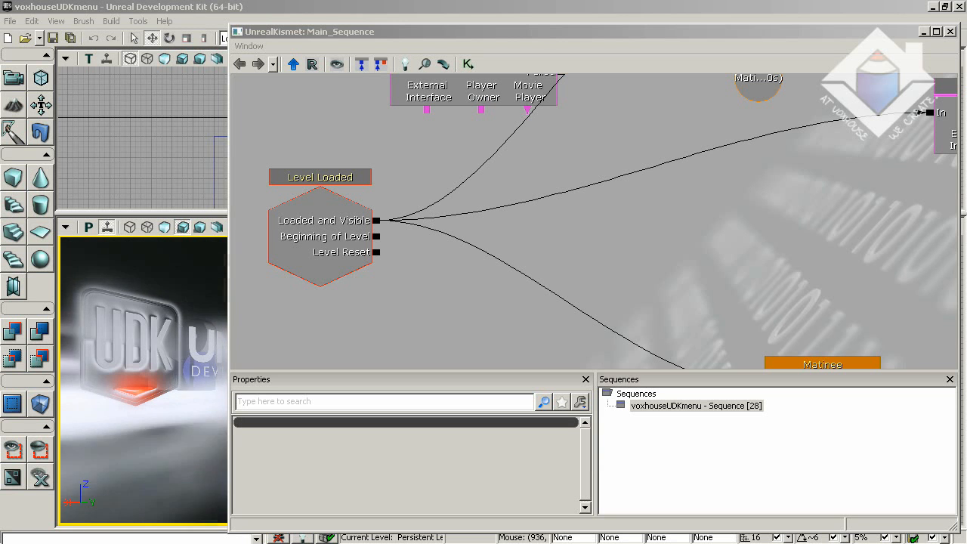
{"action": "right_click", "coordinate": [646, 216]}
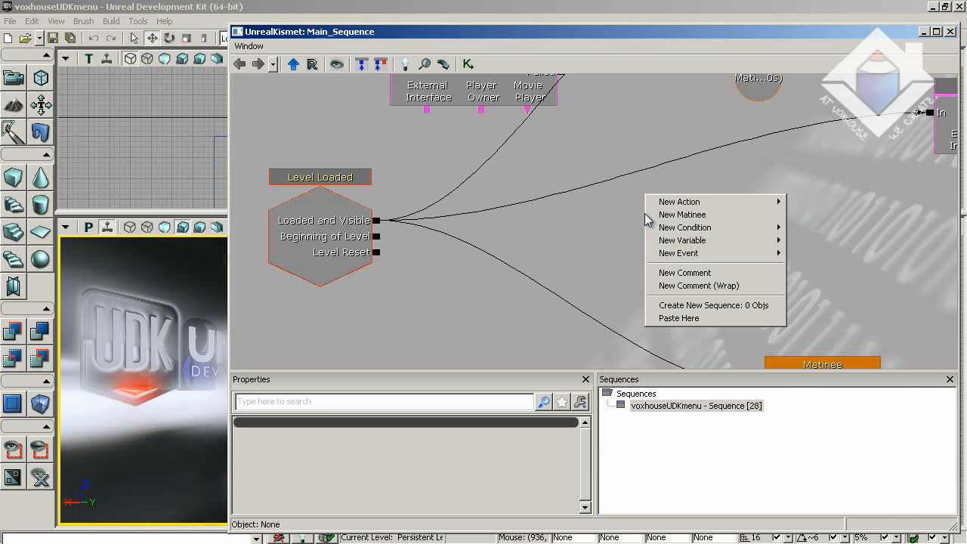
{"action": "mouse_move", "coordinate": [689, 203]}
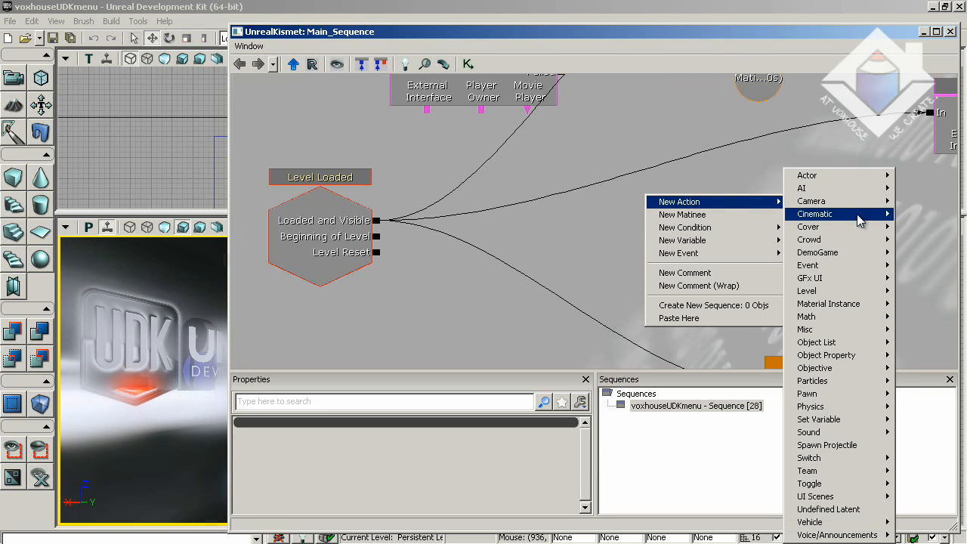
{"action": "mouse_move", "coordinate": [858, 219]}
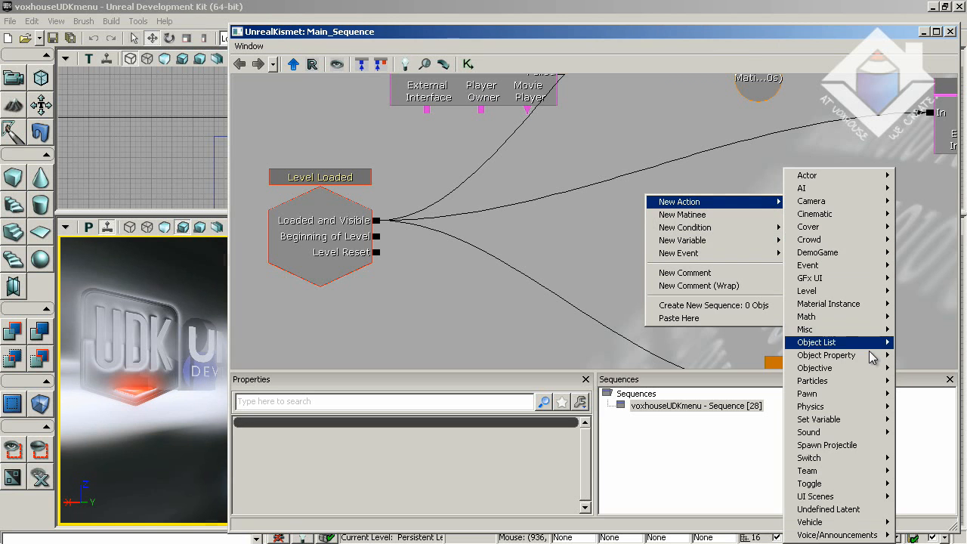
{"action": "mouse_move", "coordinate": [855, 485]}
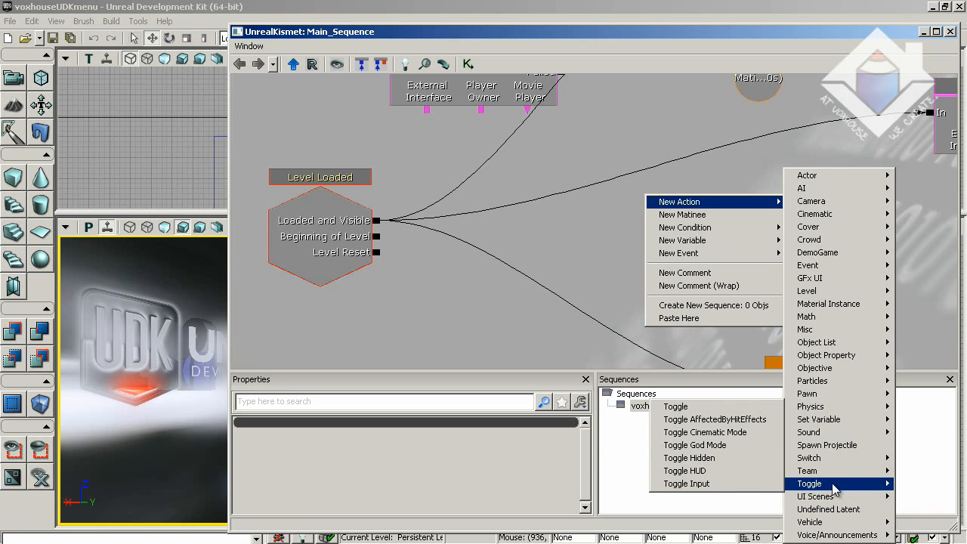
{"action": "left_click", "coordinate": [724, 433]}
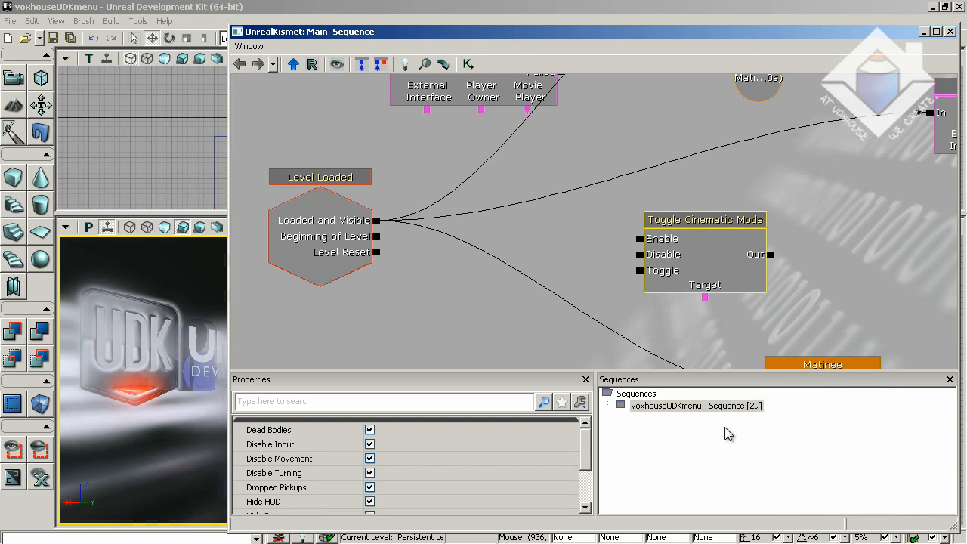
{"action": "left_click_drag", "start_coordinate": [704, 255], "coordinate": [572, 171]}
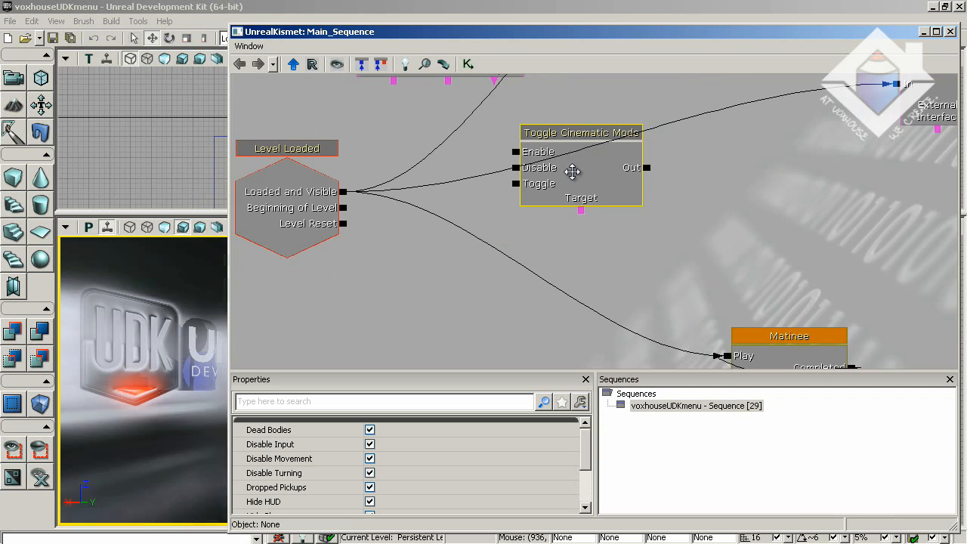
Break all links from the Level Loaded event's Loaded and Visible output.
{"action": "left_click_drag", "start_coordinate": [699, 182], "coordinate": [775, 251]}
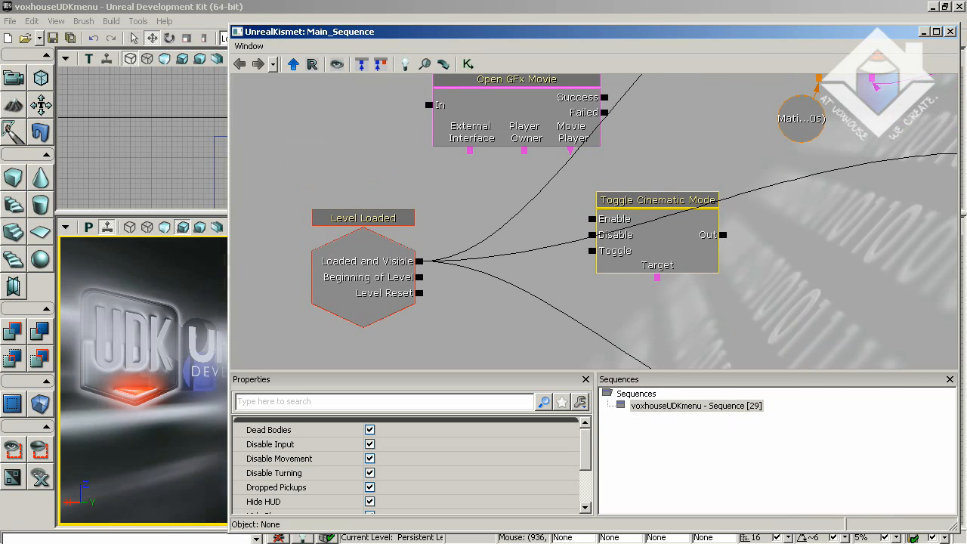
{"action": "right_click", "coordinate": [419, 261]}
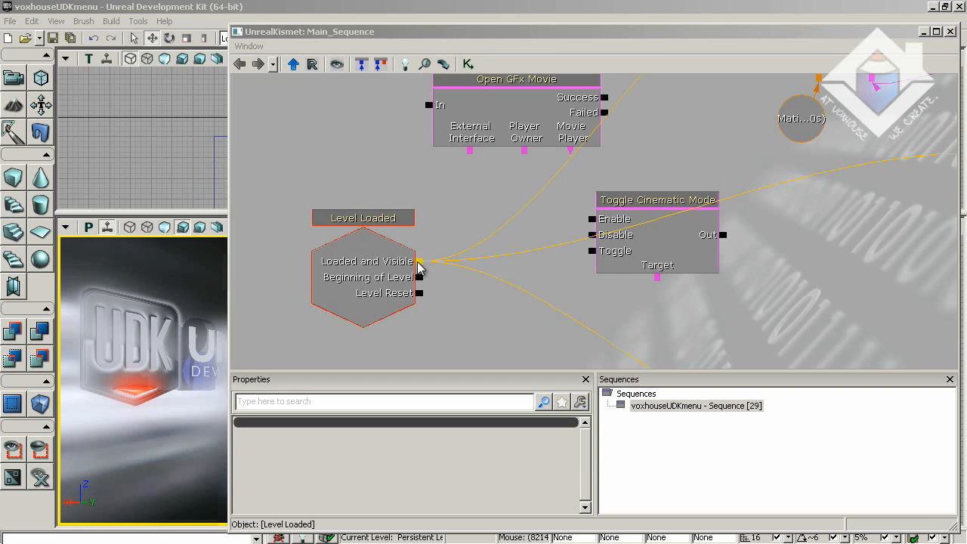
{"action": "right_click", "coordinate": [419, 261]}
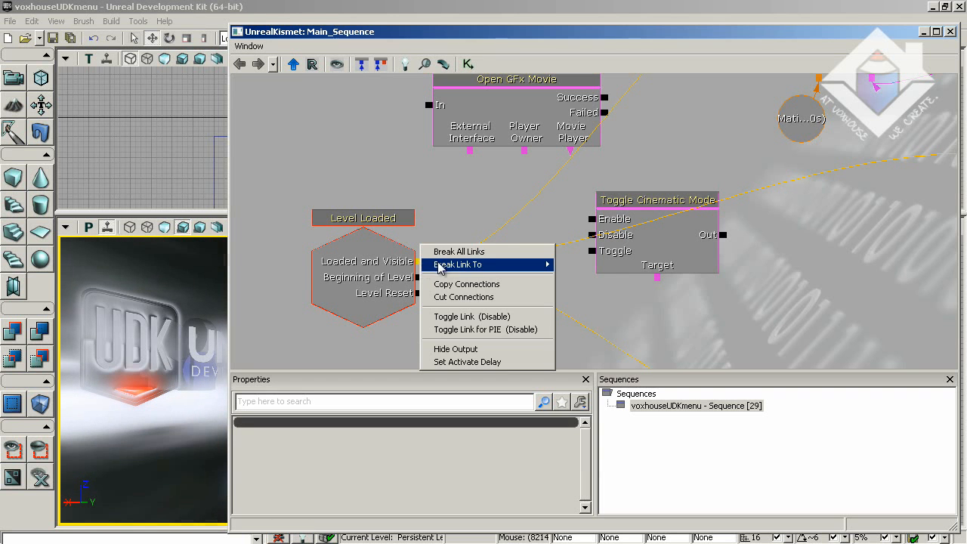
{"action": "left_click", "coordinate": [450, 252]}
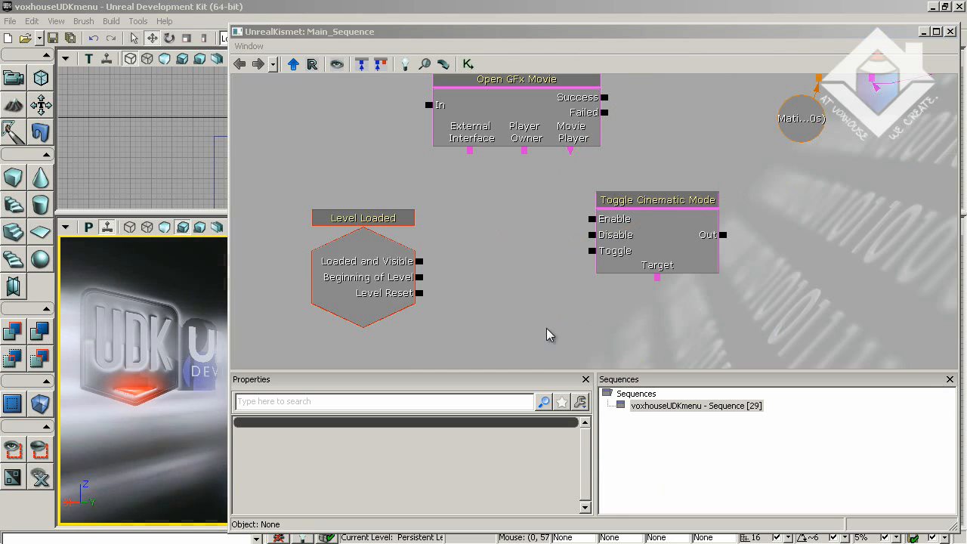
Link Loaded and Visible to Toggle Cinematic Mode's Enable, and its Out to the In of the Open GFx Movie beyond it.
{"action": "left_click_drag", "start_coordinate": [843, 249], "coordinate": [777, 300]}
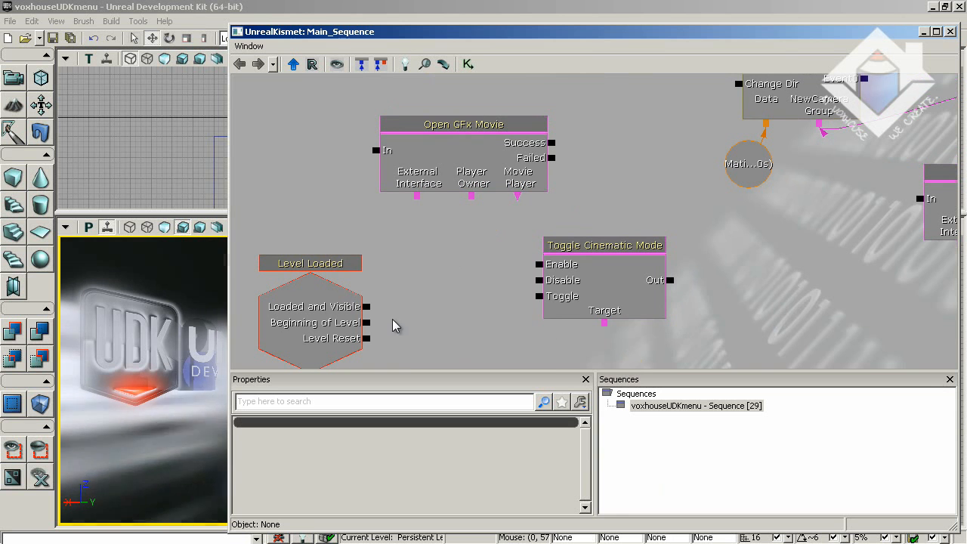
{"action": "left_click_drag", "start_coordinate": [366, 308], "coordinate": [541, 267]}
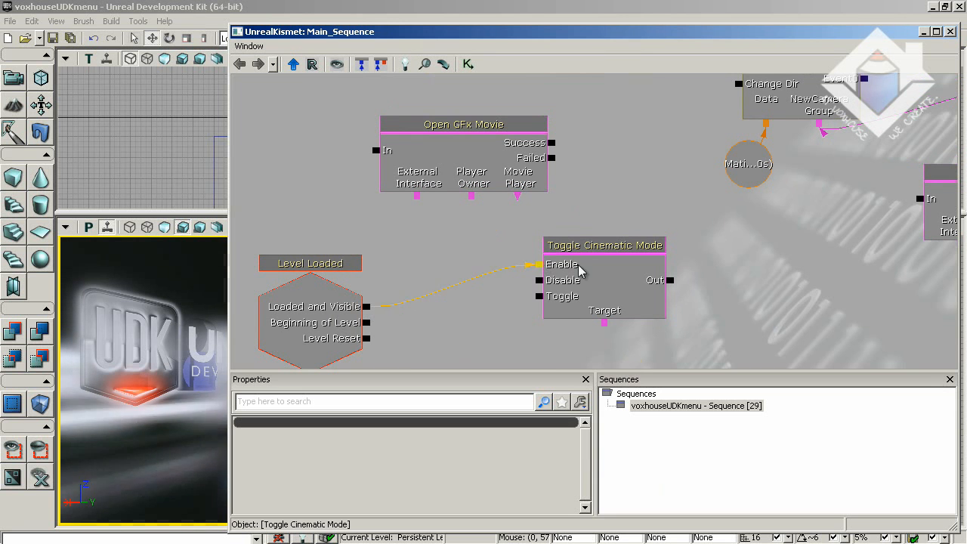
{"action": "left_click", "coordinate": [687, 282]}
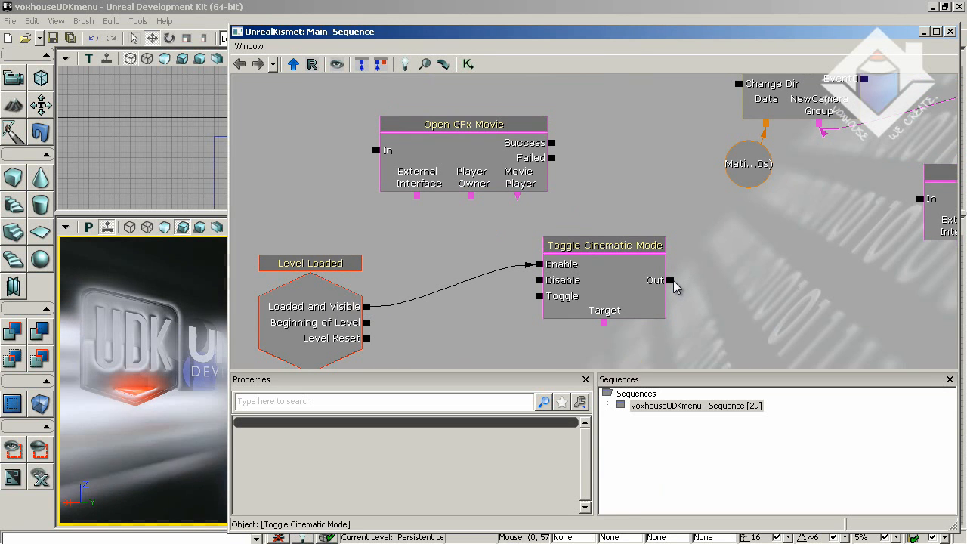
{"action": "left_click_drag", "start_coordinate": [672, 282], "coordinate": [922, 201]}
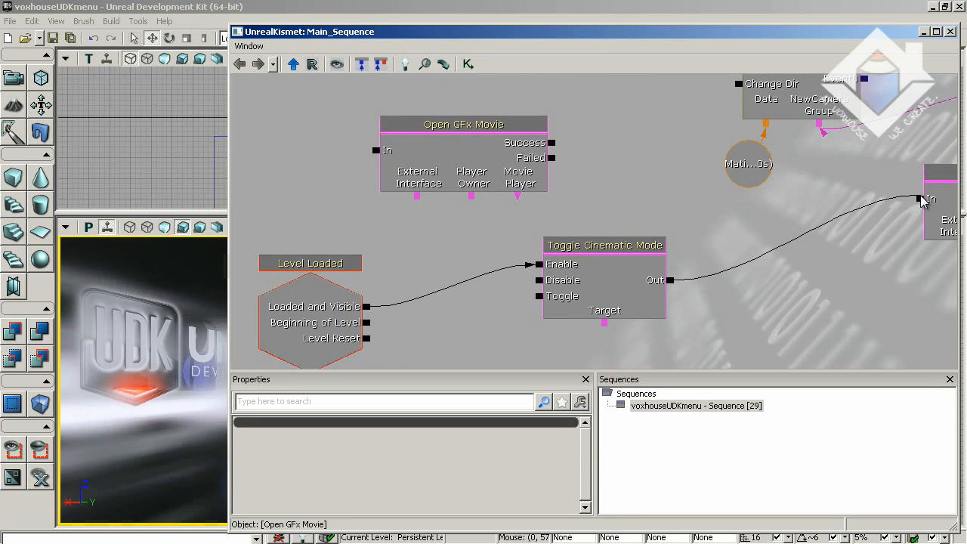
Uncover the main editor's play control, run the level in the editor, and end the test with Exit Game.
{"action": "left_click_drag", "start_coordinate": [891, 256], "coordinate": [742, 287]}
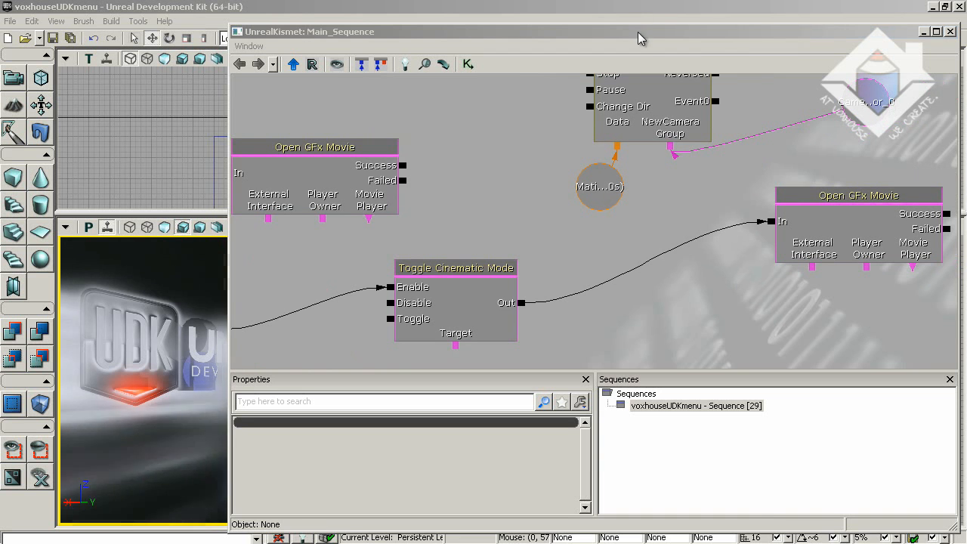
{"action": "left_click_drag", "start_coordinate": [638, 31], "coordinate": [638, 58]}
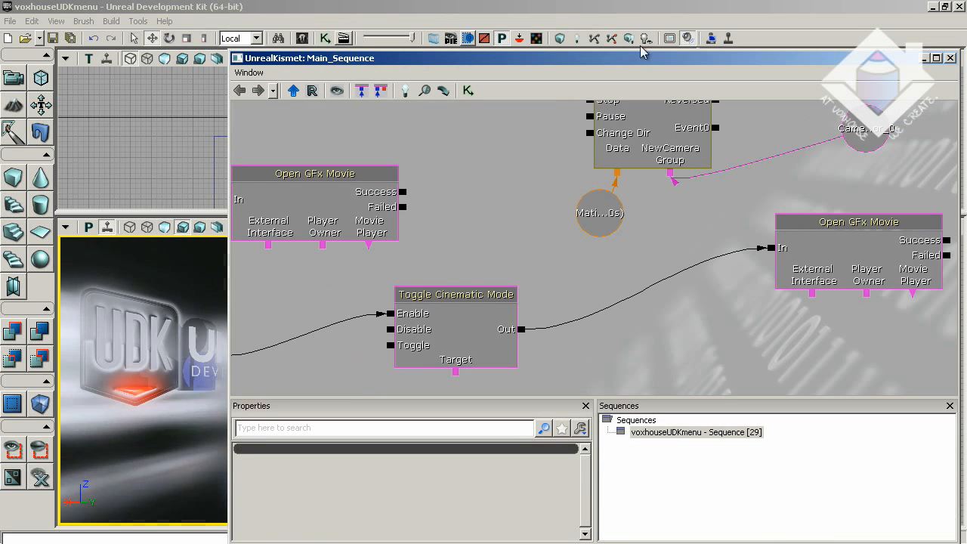
{"action": "left_click", "coordinate": [727, 38]}
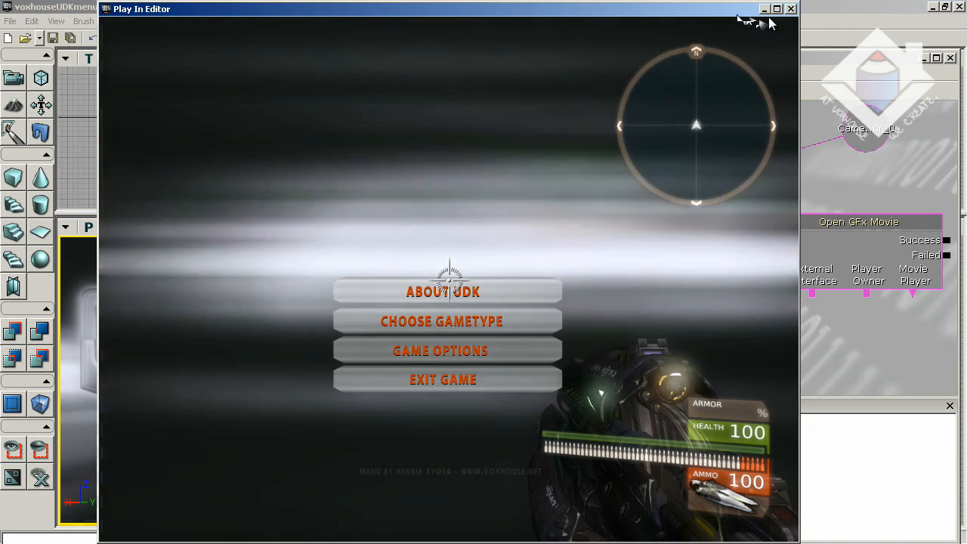
{"action": "left_click", "coordinate": [522, 379]}
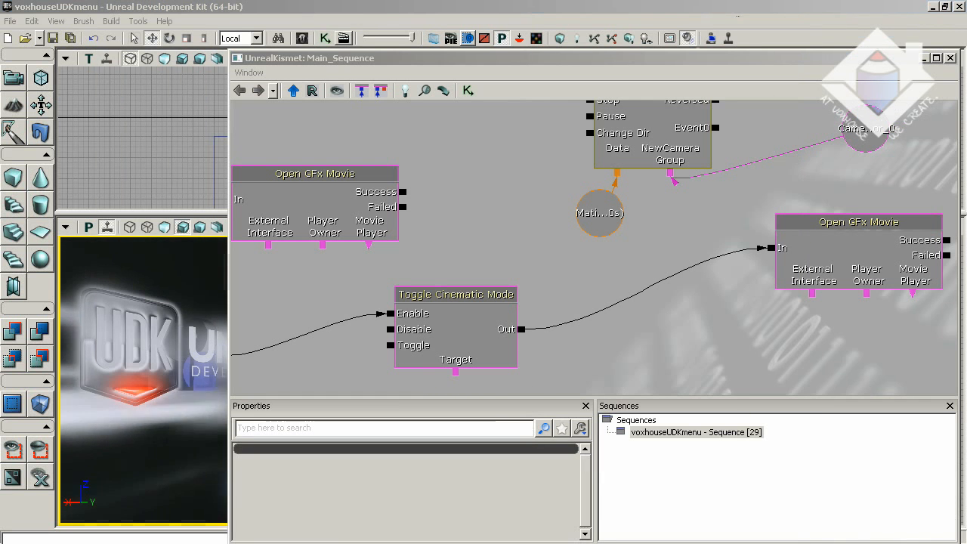
Enlarge the properties area for the Toggle Cinematic Mode action and turn off Disable Input.
{"action": "left_click", "coordinate": [478, 338]}
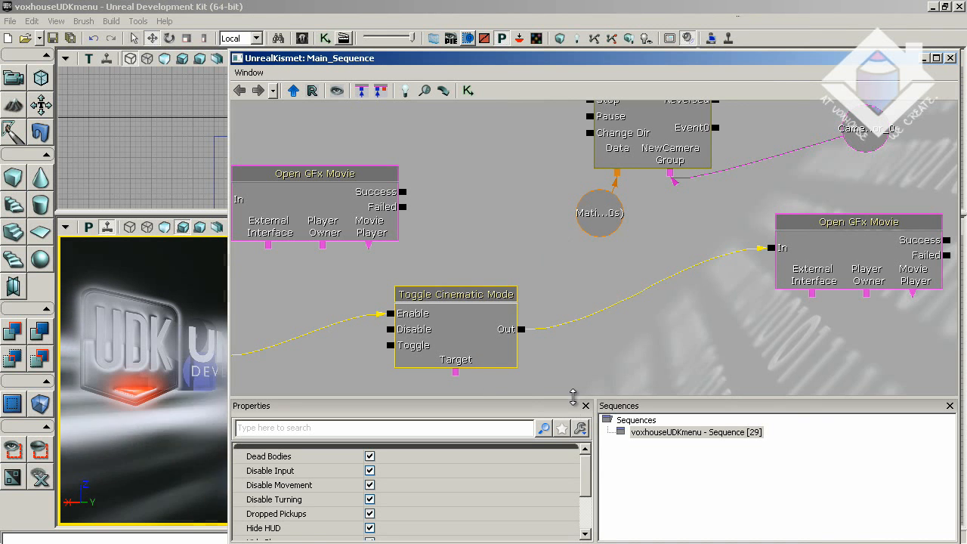
{"action": "left_click_drag", "start_coordinate": [572, 397], "coordinate": [558, 348]}
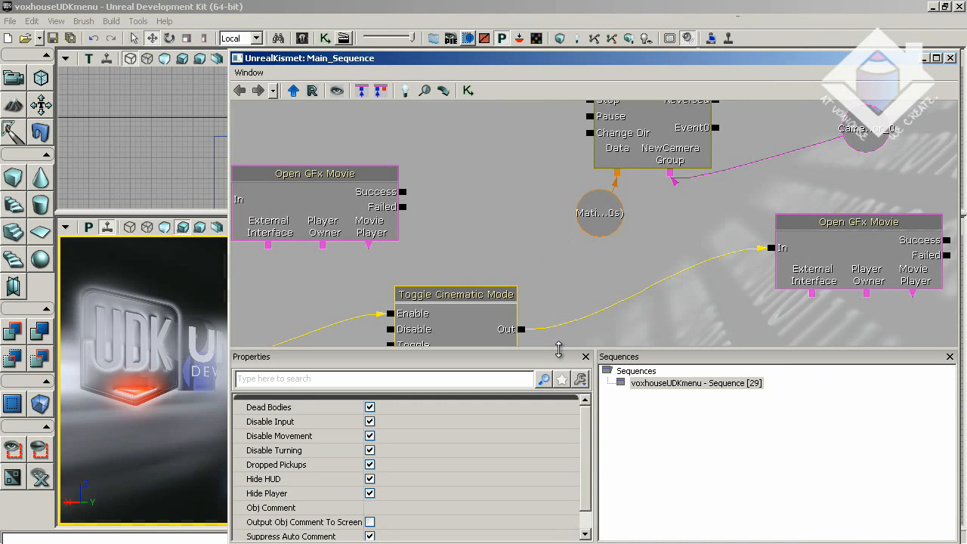
{"action": "left_click_drag", "start_coordinate": [609, 320], "coordinate": [612, 249]}
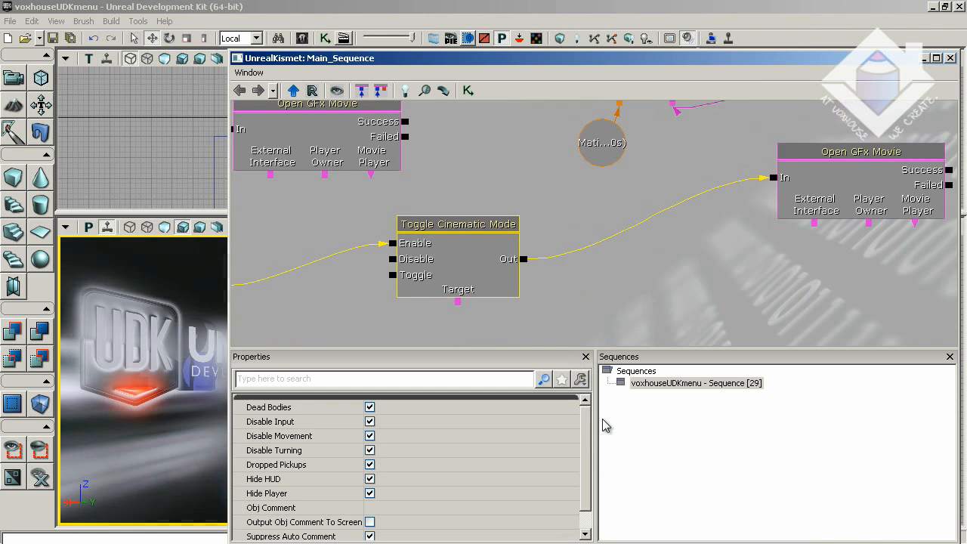
{"action": "left_click_drag", "start_coordinate": [588, 419], "coordinate": [587, 417]}
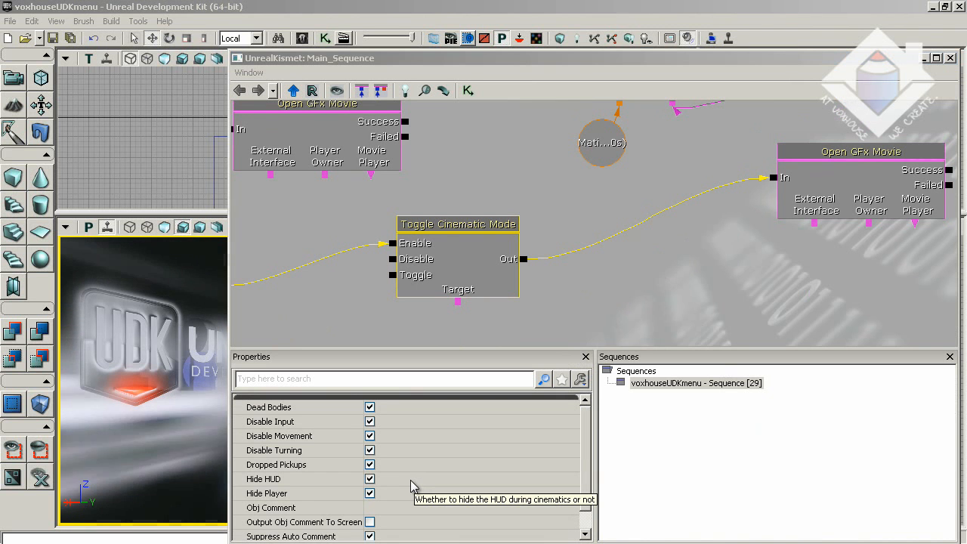
{"action": "left_click", "coordinate": [369, 421]}
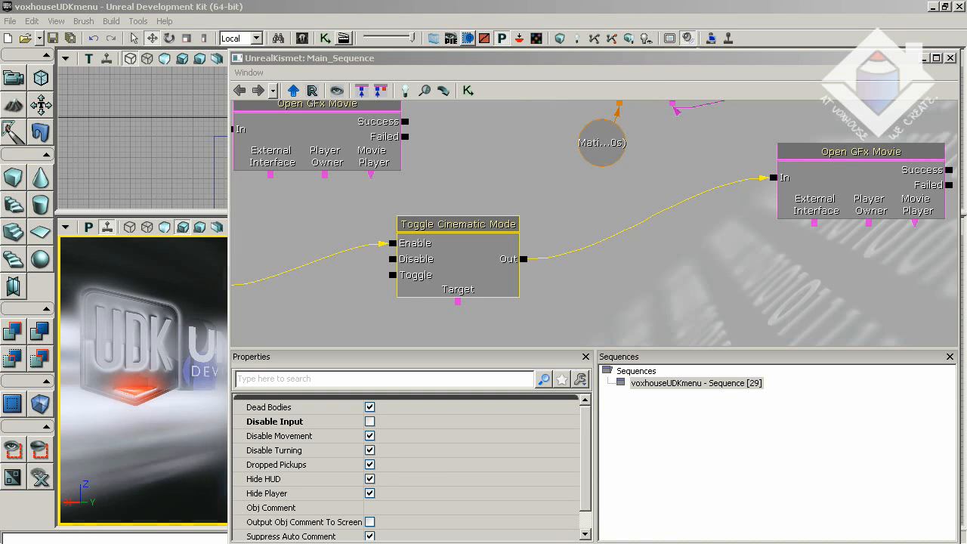
Link the Toggle Cinematic Mode action's Target to the existing All Players variable used by the console commands.
{"action": "left_click", "coordinate": [739, 302]}
{"action": "scroll", "coordinate": [740, 302], "scroll_direction": "down", "scroll_amount": 4}
{"action": "scroll", "coordinate": [741, 302], "scroll_direction": "up", "scroll_amount": 1}
{"action": "left_click_drag", "start_coordinate": [800, 311], "coordinate": [635, 247]}
{"action": "scroll", "coordinate": [661, 281], "scroll_direction": "down", "scroll_amount": 2}
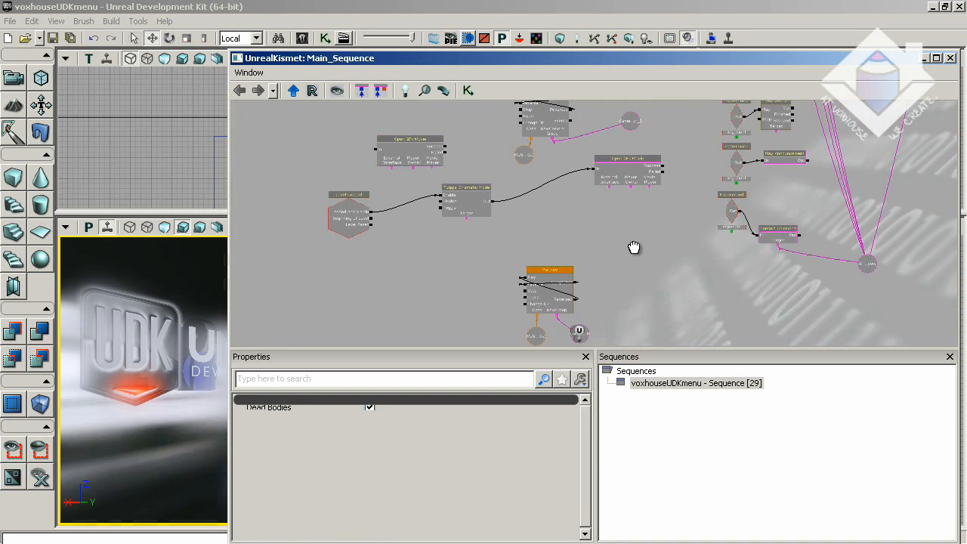
{"action": "scroll", "coordinate": [633, 253], "scroll_direction": "up", "scroll_amount": 2}
{"action": "scroll", "coordinate": [628, 288], "scroll_direction": "down", "scroll_amount": 2}
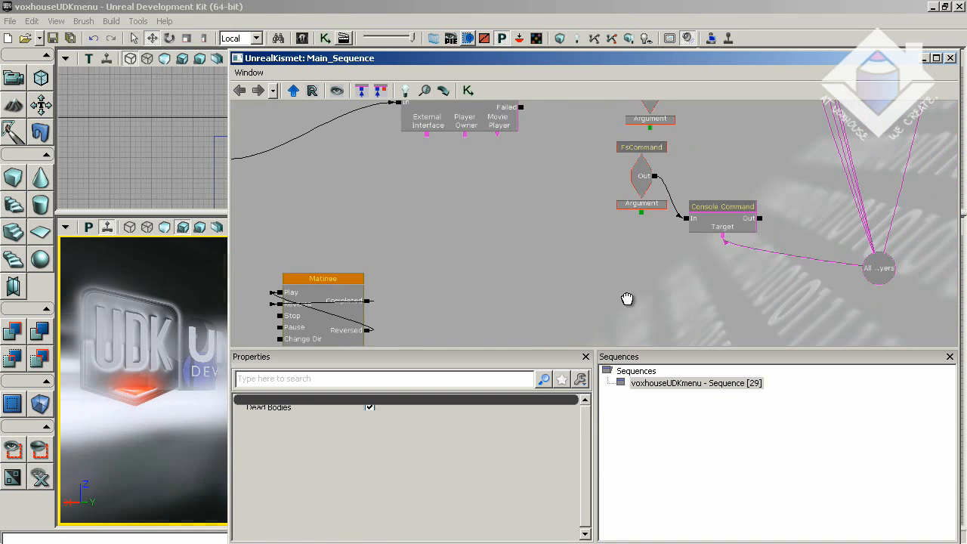
{"action": "scroll", "coordinate": [669, 287], "scroll_direction": "up", "scroll_amount": 2}
{"action": "left_click", "coordinate": [916, 262]}
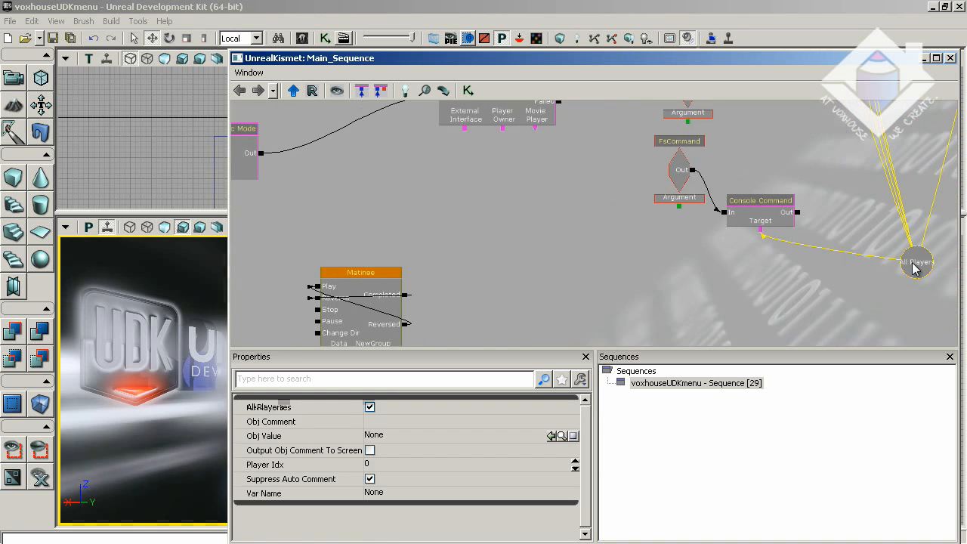
{"action": "left_click_drag", "start_coordinate": [608, 288], "coordinate": [629, 300]}
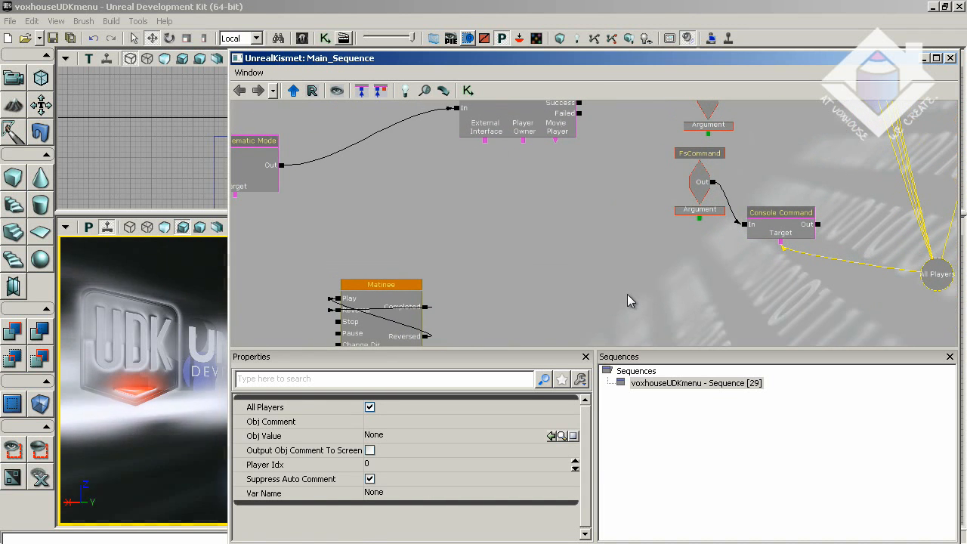
{"action": "scroll", "coordinate": [629, 300], "scroll_direction": "down", "scroll_amount": 1}
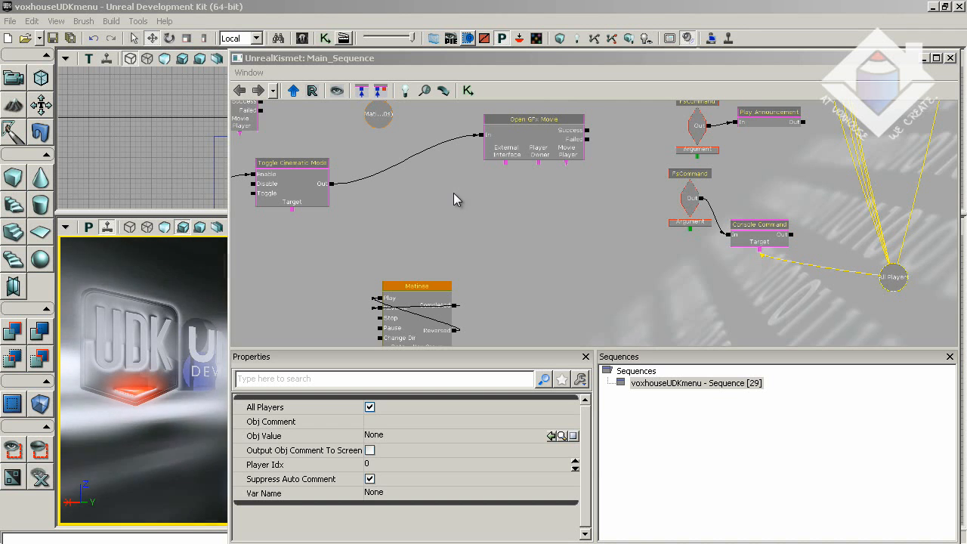
{"action": "left_click", "coordinate": [298, 214]}
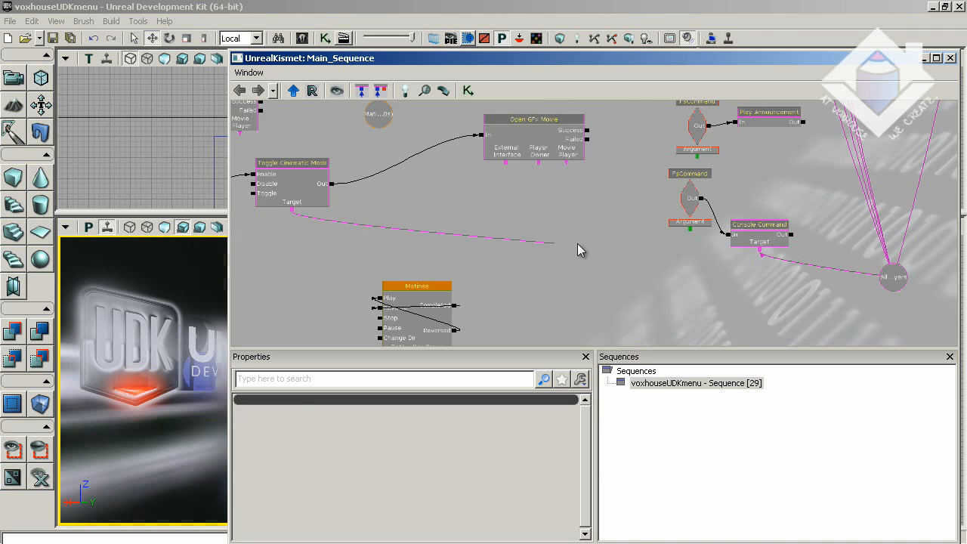
{"action": "left_click_drag", "start_coordinate": [578, 243], "coordinate": [885, 277]}
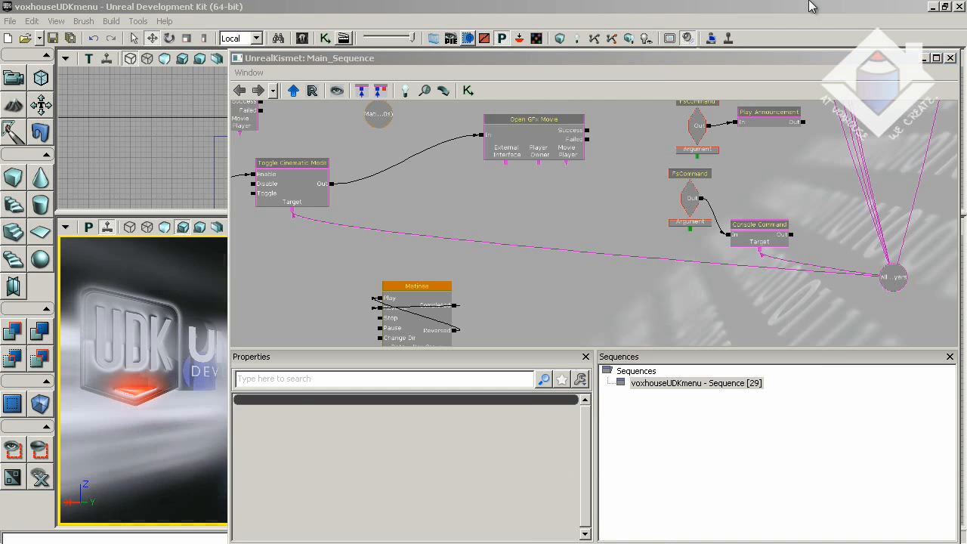
Run the level in the editor again to test cinematic mode on the menu, and leave through Exit Game.
{"action": "left_click", "coordinate": [729, 38]}
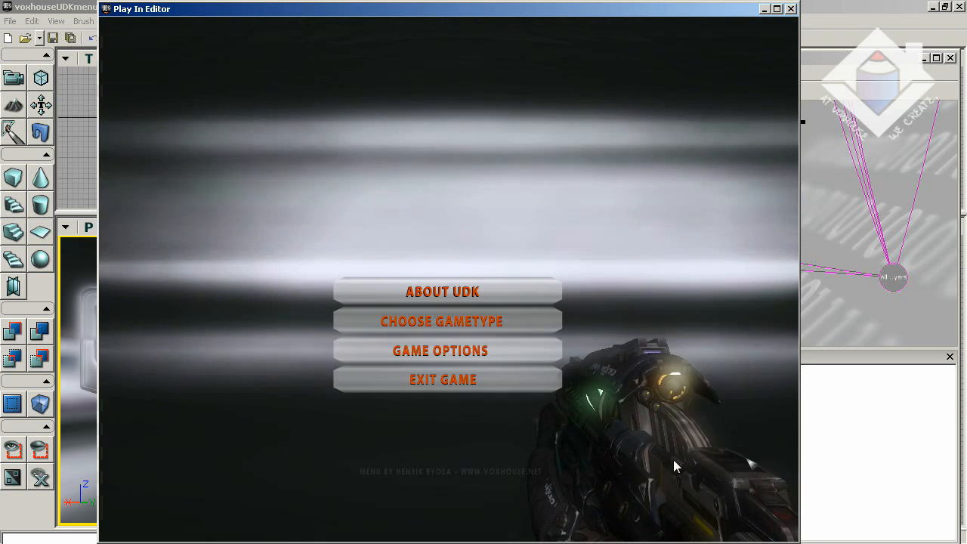
{"action": "left_click", "coordinate": [522, 380]}
{"action": "left_click", "coordinate": [482, 378]}
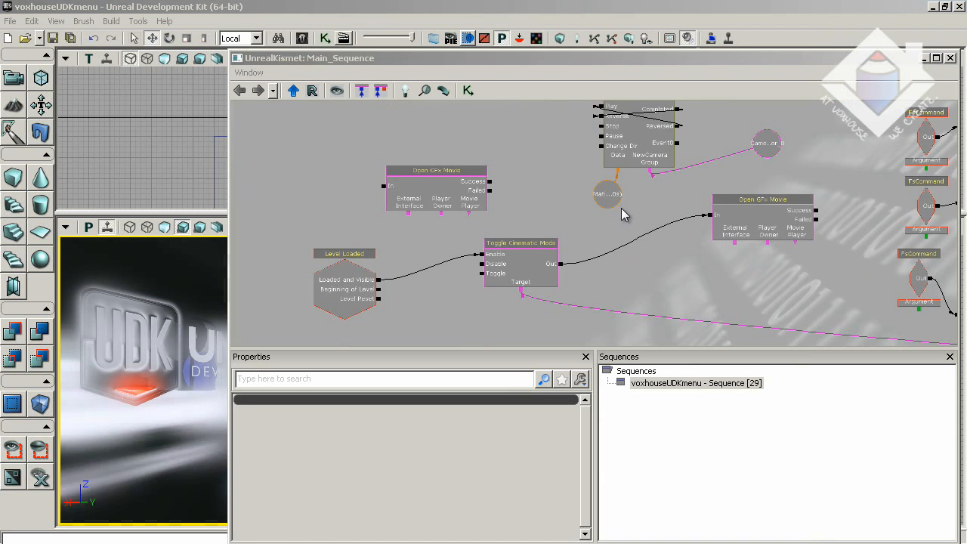
Link the Toggle Cinematic Mode action's Out to the Play inputs of both the upper and lower Matinees.
{"action": "mouse_move", "coordinate": [551, 176]}
{"action": "left_mouse_down"}
{"action": "mouse_move", "coordinate": [557, 205]}
{"action": "mouse_move", "coordinate": [557, 190]}
{"action": "left_mouse_up"}
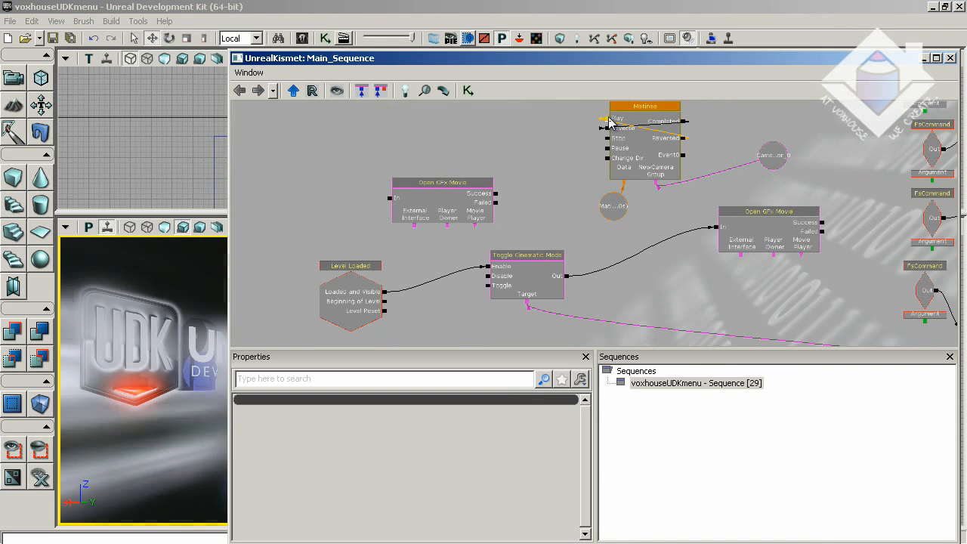
{"action": "left_click_drag", "start_coordinate": [595, 225], "coordinate": [576, 205]}
{"action": "left_click_drag", "start_coordinate": [562, 288], "coordinate": [517, 176]}
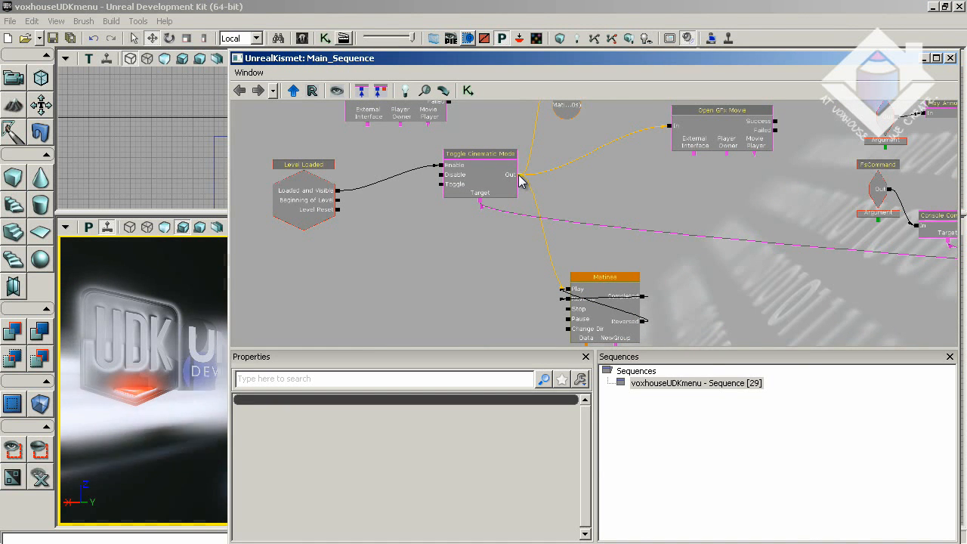
Test-run the menu with the Matinees triggered by cinematic mode, leave through Exit Game, and close the Kismet editor.
{"action": "left_click", "coordinate": [729, 38]}
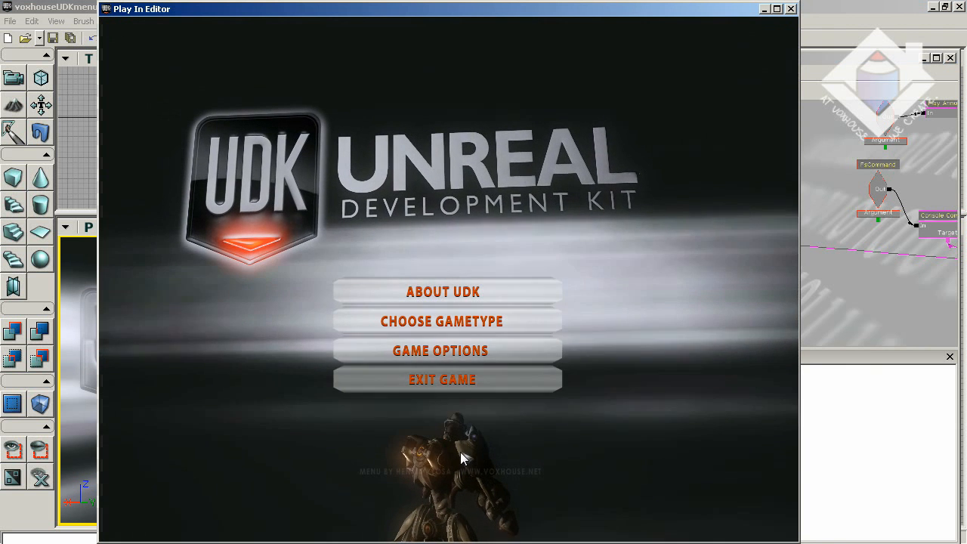
{"action": "left_click", "coordinate": [500, 386]}
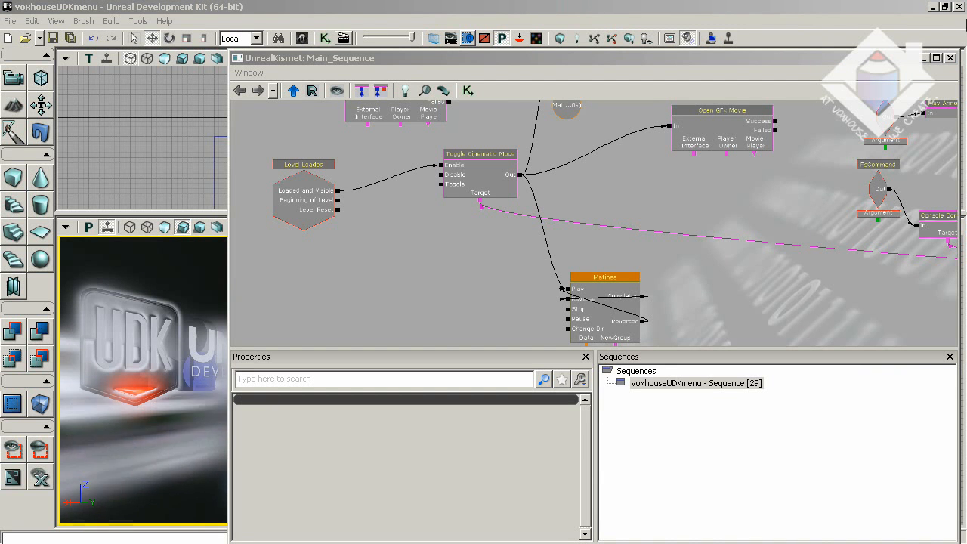
{"action": "left_click", "coordinate": [950, 58]}
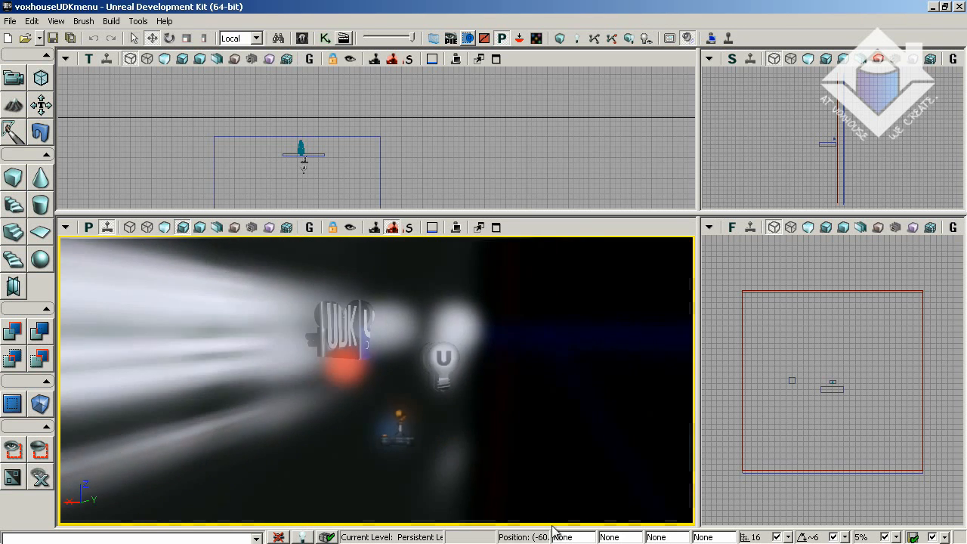
Move the level's PlayerStart along the X axis, and test-run the menu, leaving through Exit Game.
{"action": "left_click", "coordinate": [412, 423]}
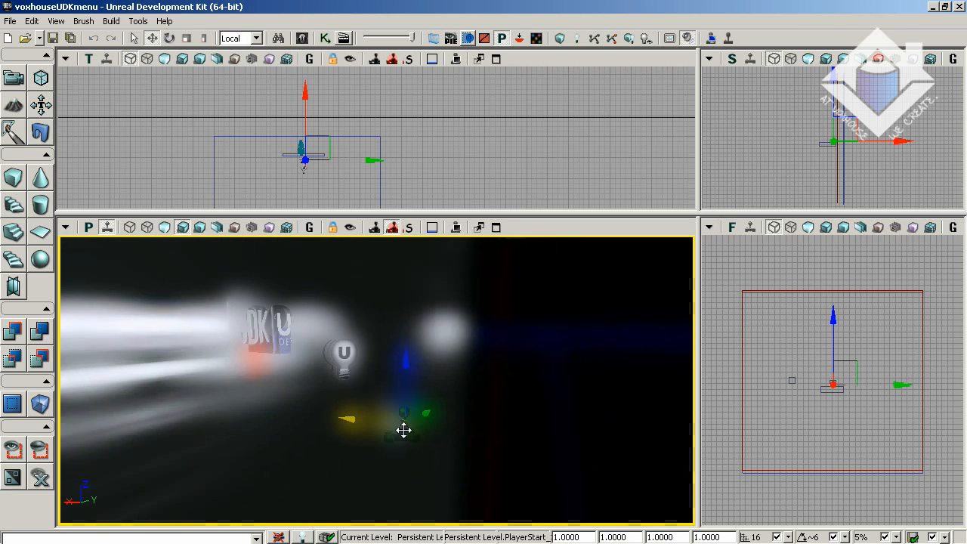
{"action": "left_click_drag", "start_coordinate": [403, 430], "coordinate": [352, 417]}
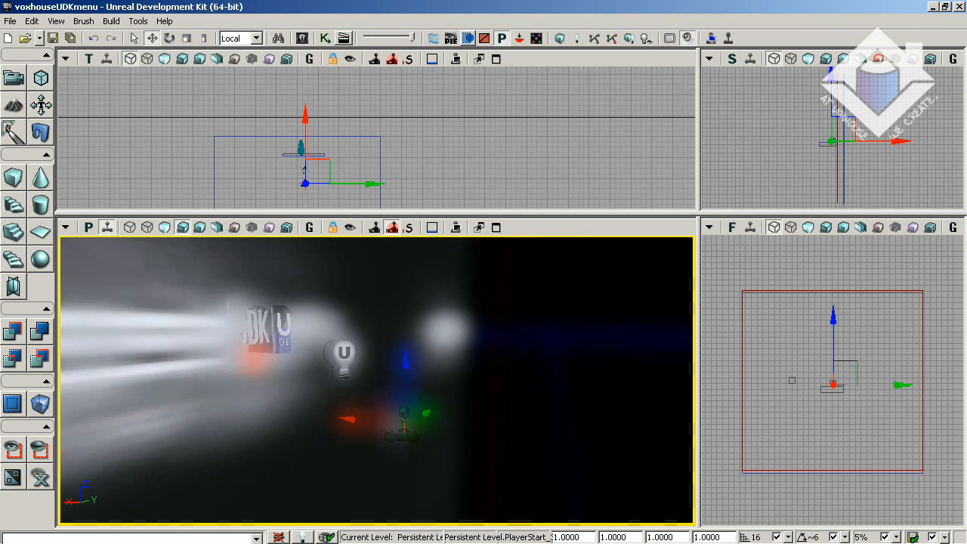
{"action": "left_click", "coordinate": [727, 37]}
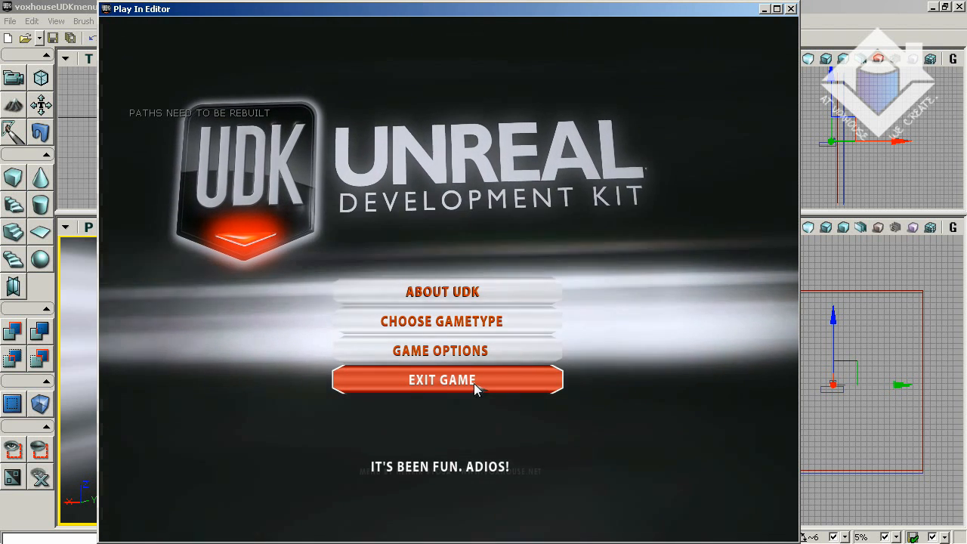
{"action": "left_click", "coordinate": [474, 383]}
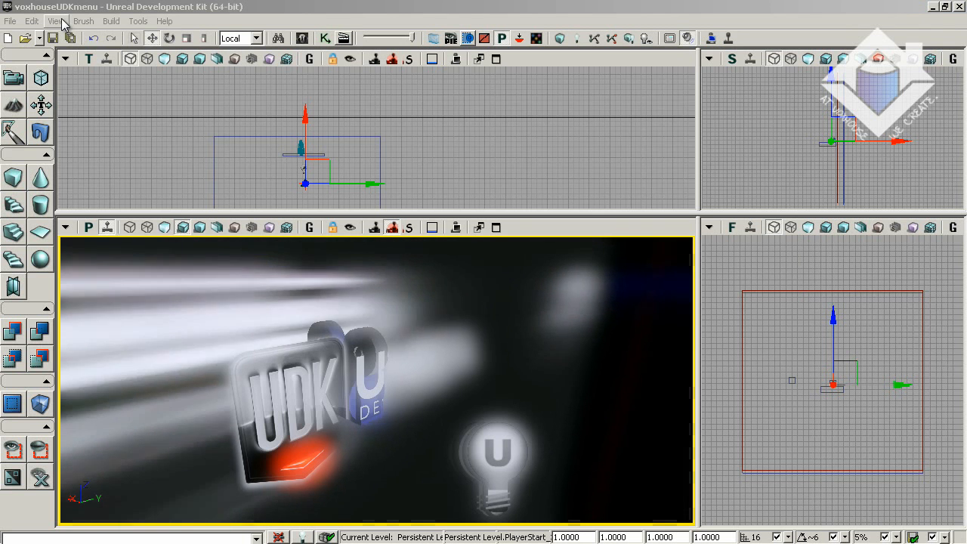
Open the World Properties and set Game Type For PIE to UDKGame.
{"action": "left_click", "coordinate": [57, 21]}
{"action": "left_click", "coordinate": [68, 81]}
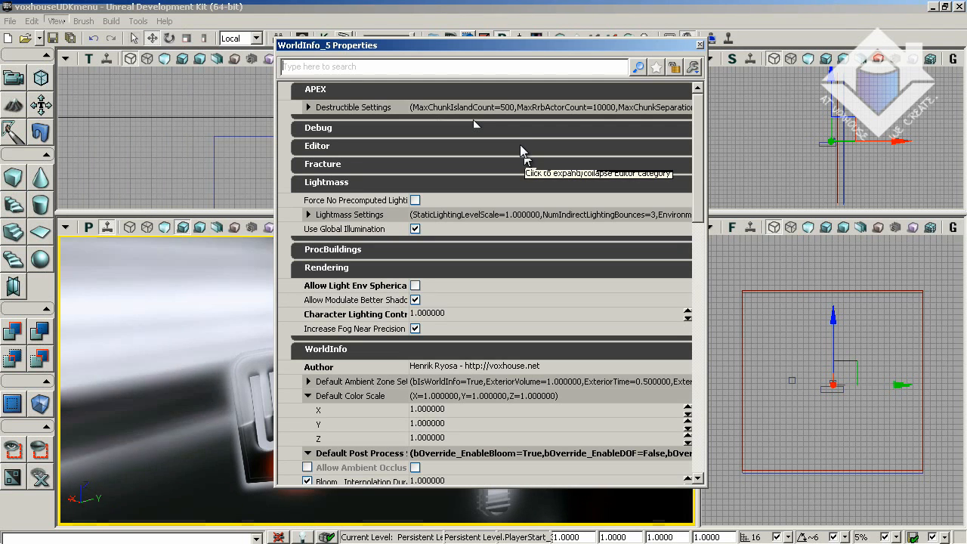
{"action": "left_click_drag", "start_coordinate": [698, 215], "coordinate": [700, 456]}
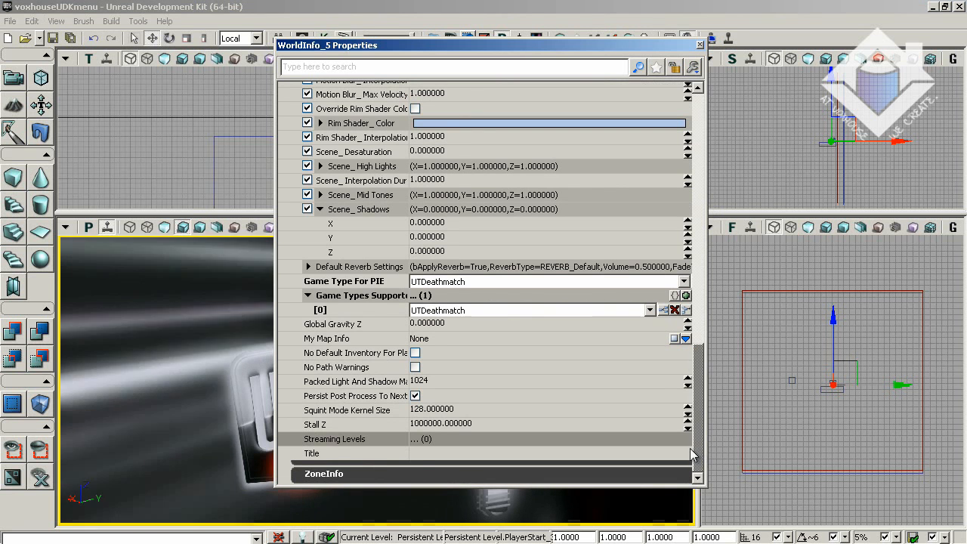
{"action": "left_click", "coordinate": [476, 313]}
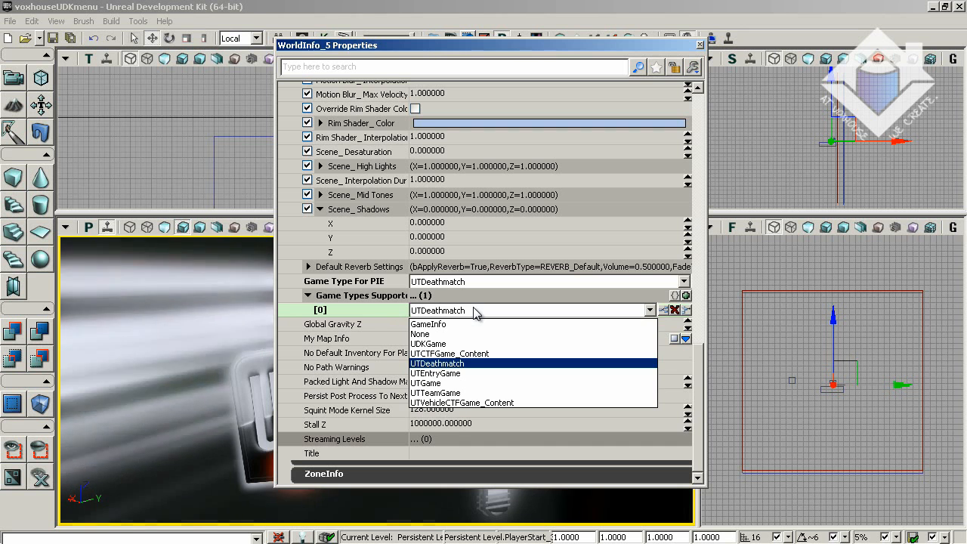
{"action": "left_click", "coordinate": [529, 281]}
{"action": "left_click", "coordinate": [544, 314]}
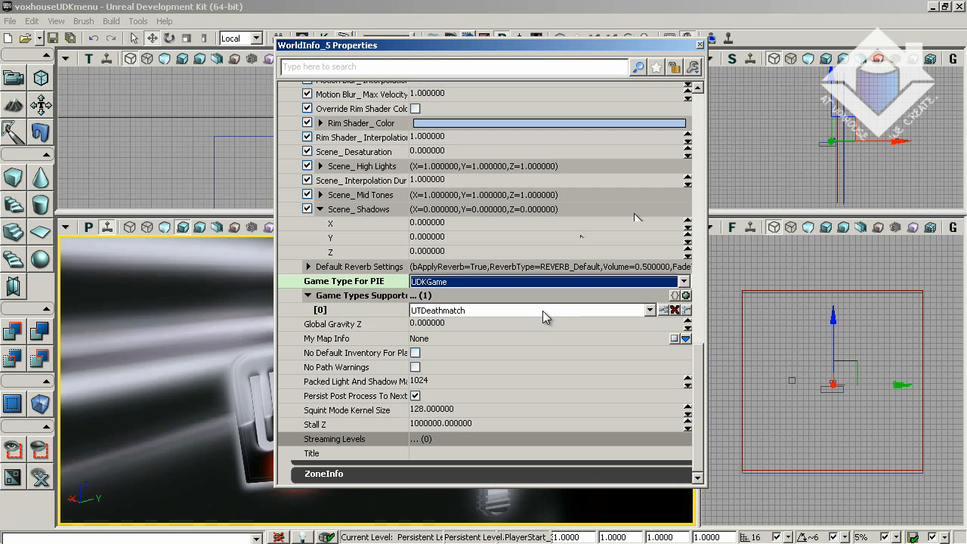
Test-run the menu with the new PIE game type, exit, and set the first supported game type to UDKGame.
{"action": "left_click", "coordinate": [732, 34]}
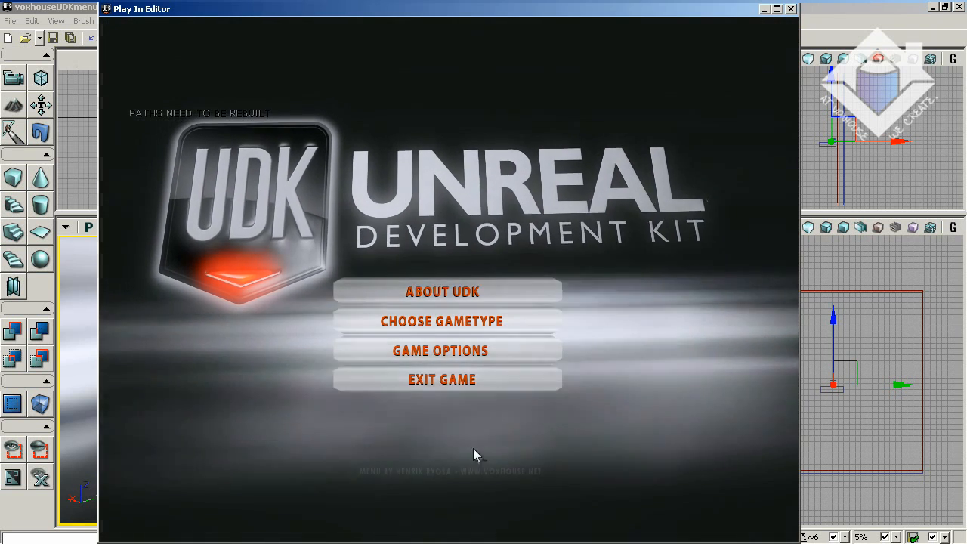
{"action": "left_click", "coordinate": [477, 387]}
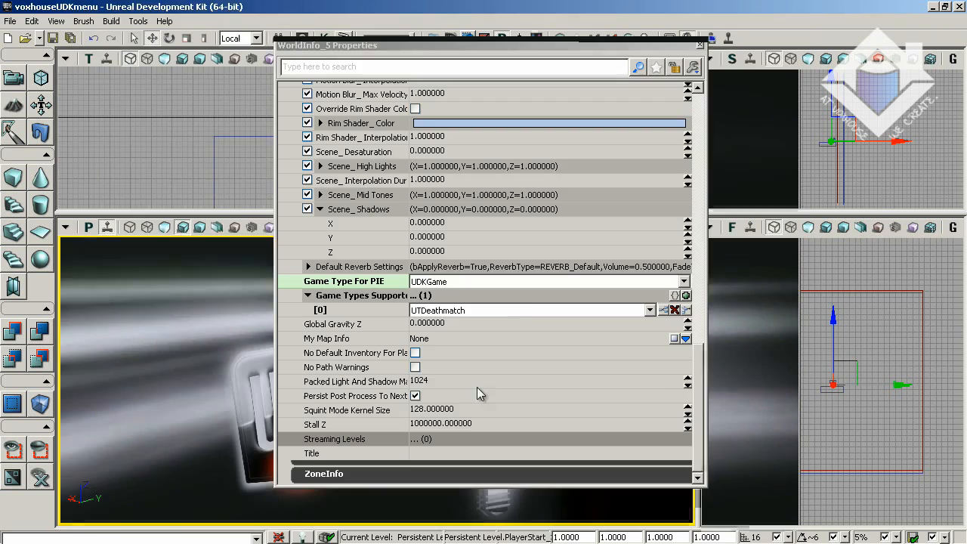
{"action": "left_click", "coordinate": [483, 309]}
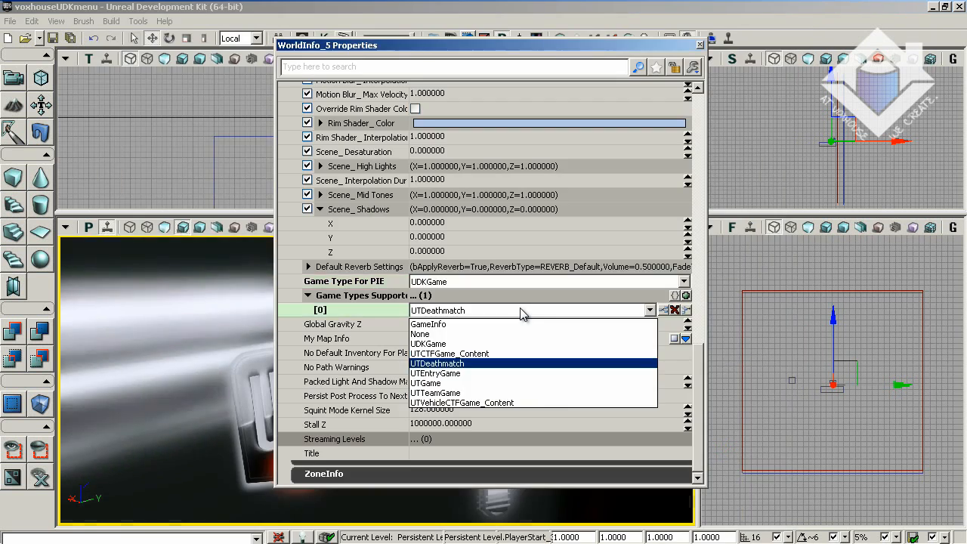
{"action": "left_click", "coordinate": [504, 341]}
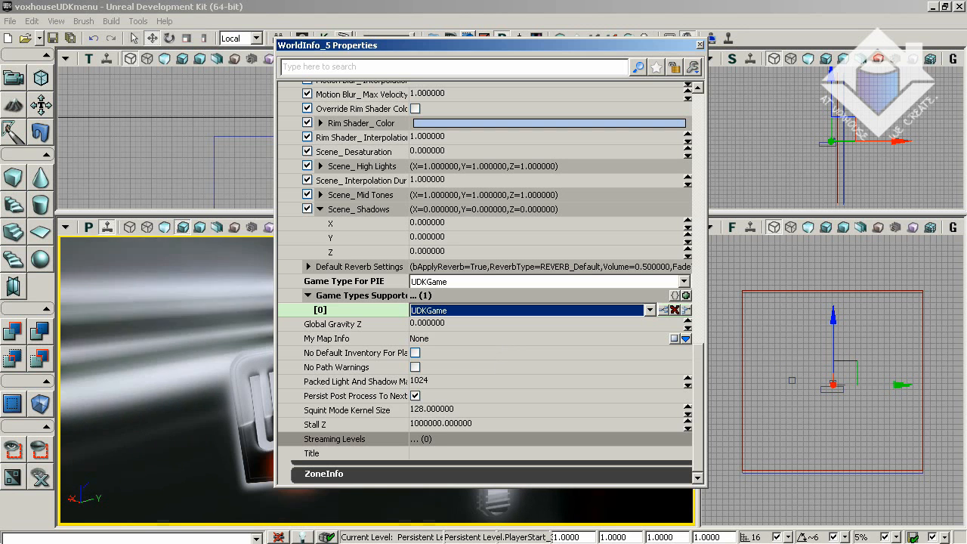
Try UTEntryGame as the Game Type For PIE in a test run, and set it back to UDKGame.
{"action": "left_click", "coordinate": [593, 282]}
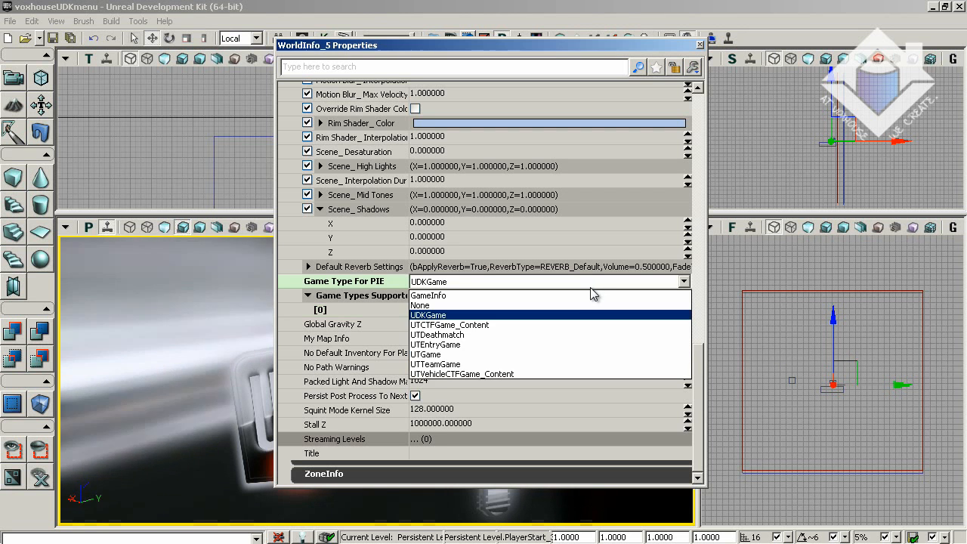
{"action": "left_click", "coordinate": [588, 345]}
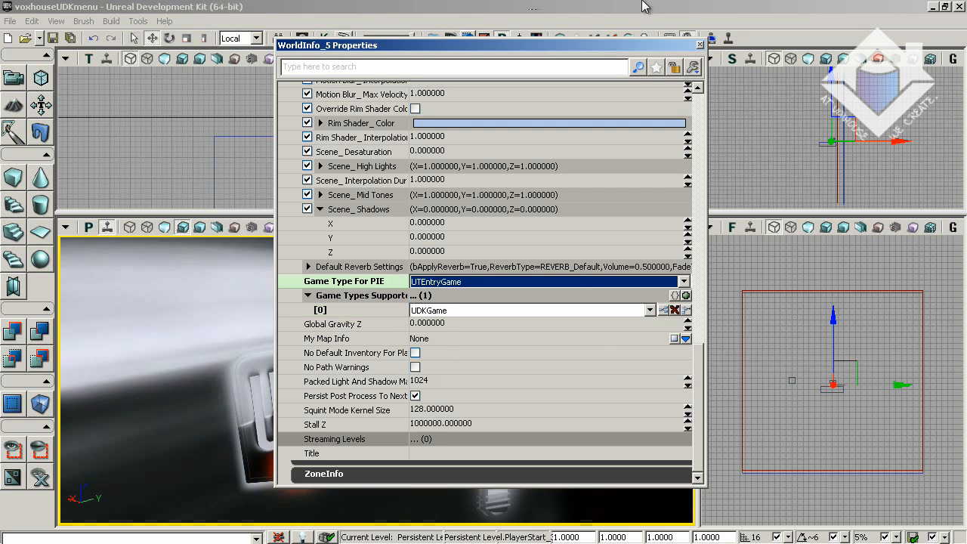
{"action": "left_click", "coordinate": [730, 39]}
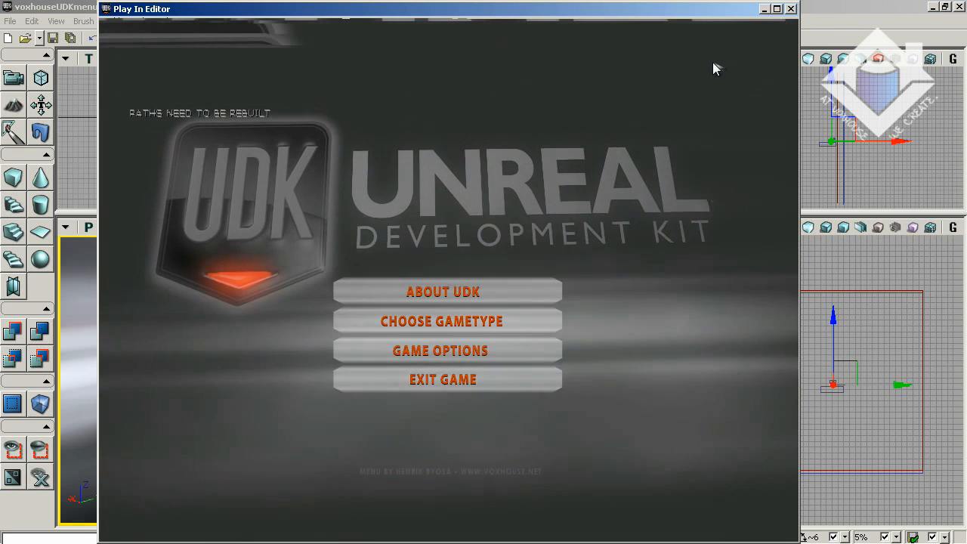
{"action": "key", "text": "Escape"}
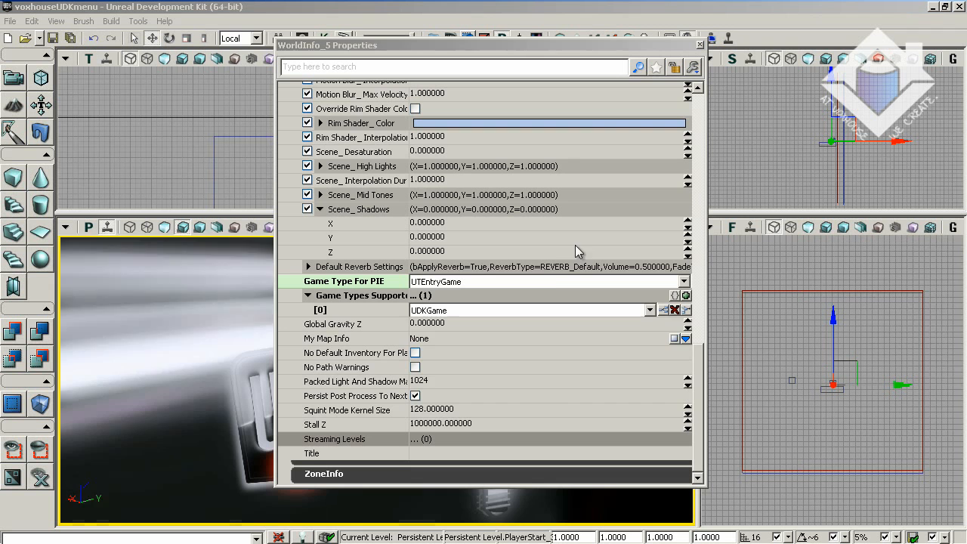
{"action": "left_click", "coordinate": [535, 282]}
{"action": "left_click", "coordinate": [530, 314]}
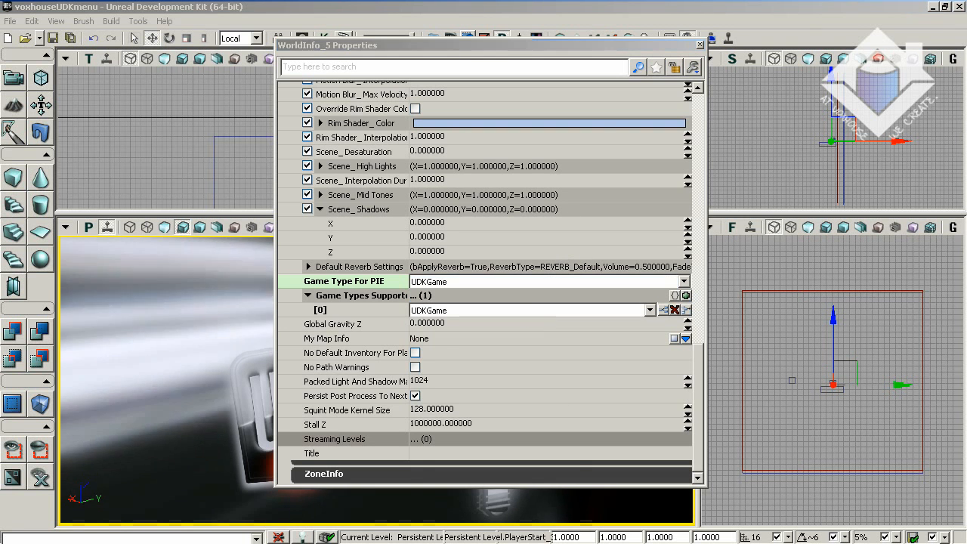
Save the level as UDKFrontEnd_1.udk in the Maps folder, replacing the existing file.
{"action": "left_click", "coordinate": [10, 20]}
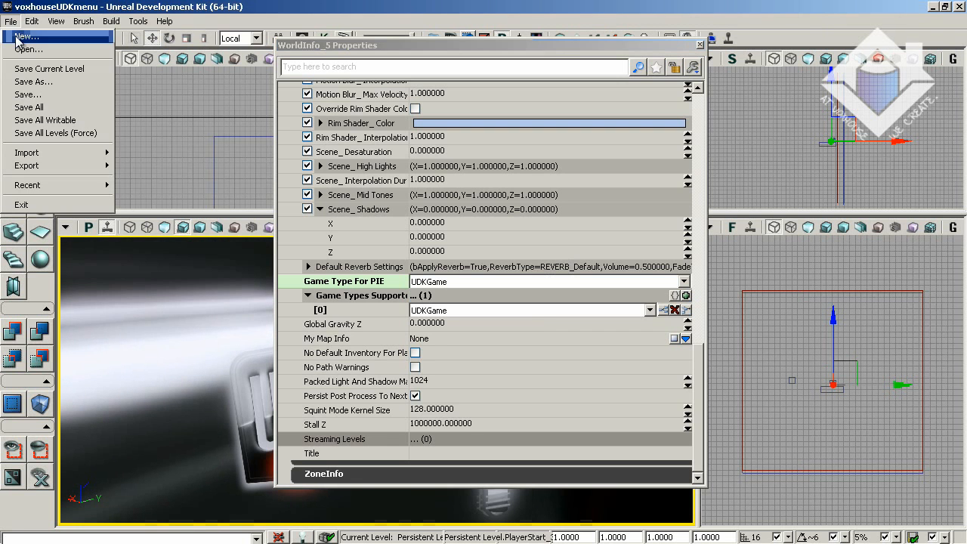
{"action": "left_click", "coordinate": [50, 81]}
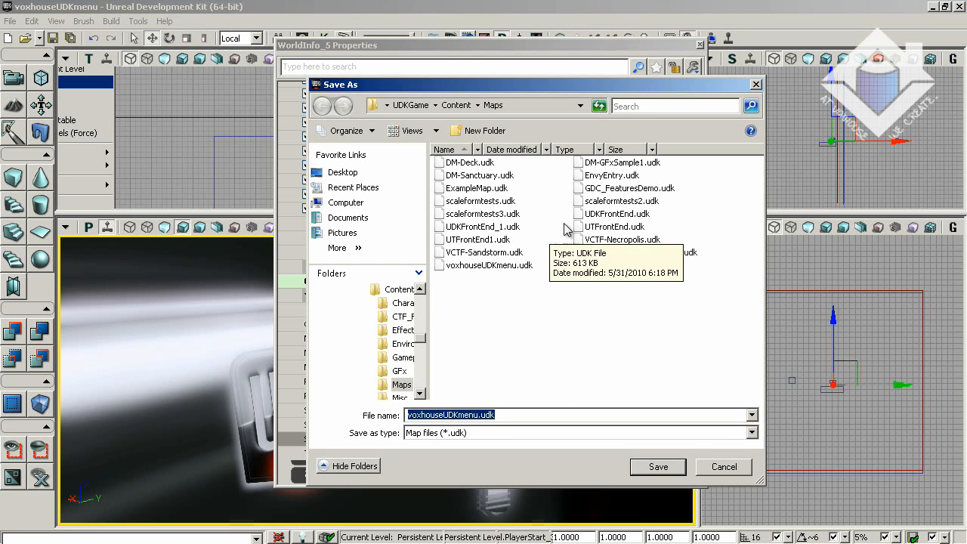
{"action": "left_click", "coordinate": [590, 214]}
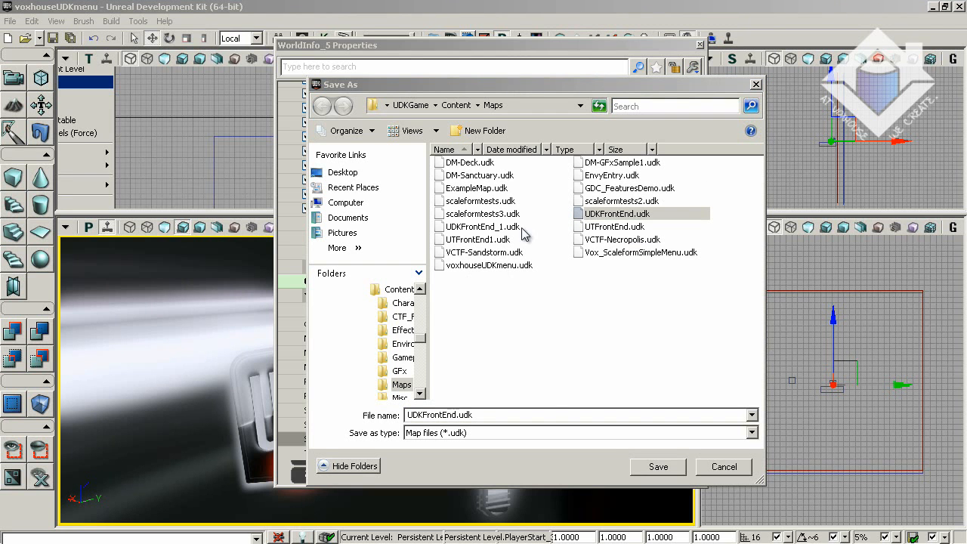
{"action": "left_click", "coordinate": [474, 229]}
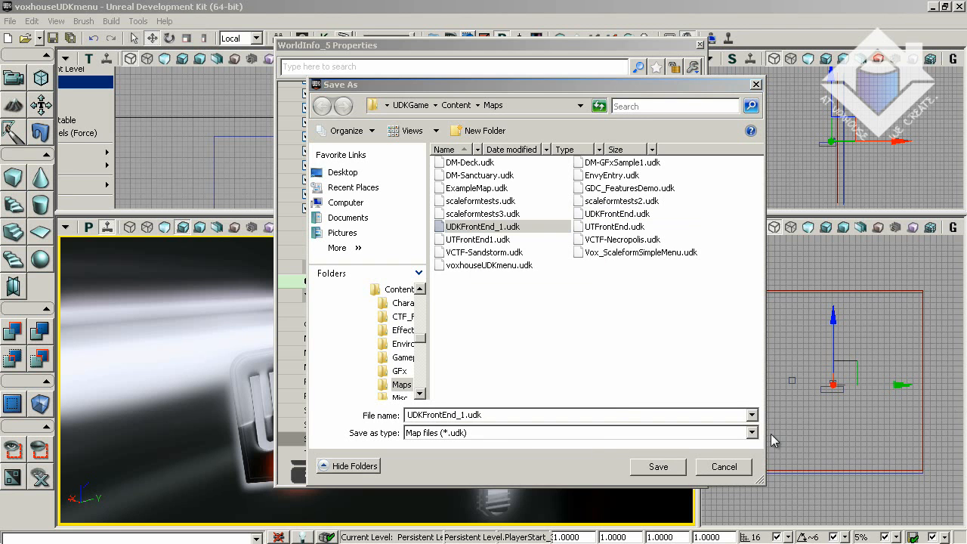
{"action": "left_click", "coordinate": [656, 466]}
{"action": "left_click", "coordinate": [656, 466]}
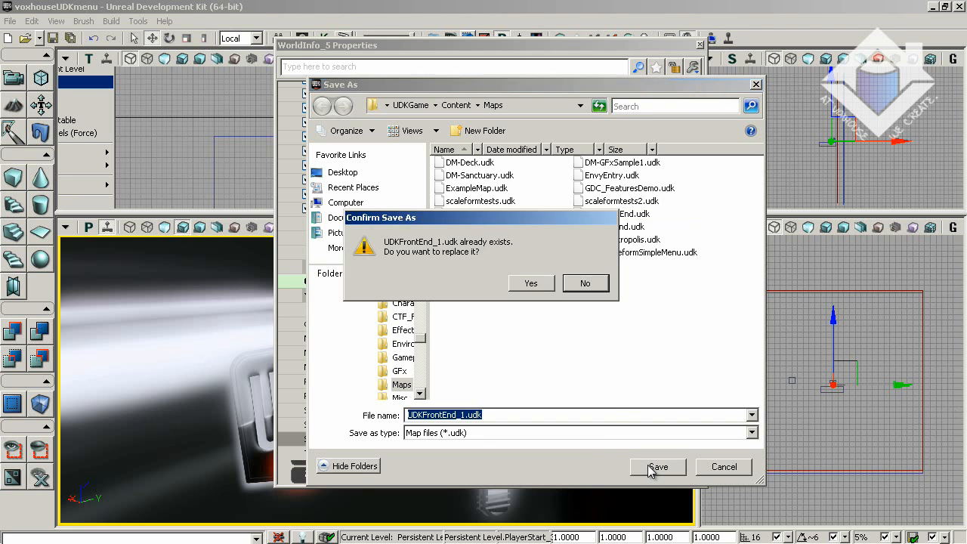
{"action": "left_click", "coordinate": [528, 287]}
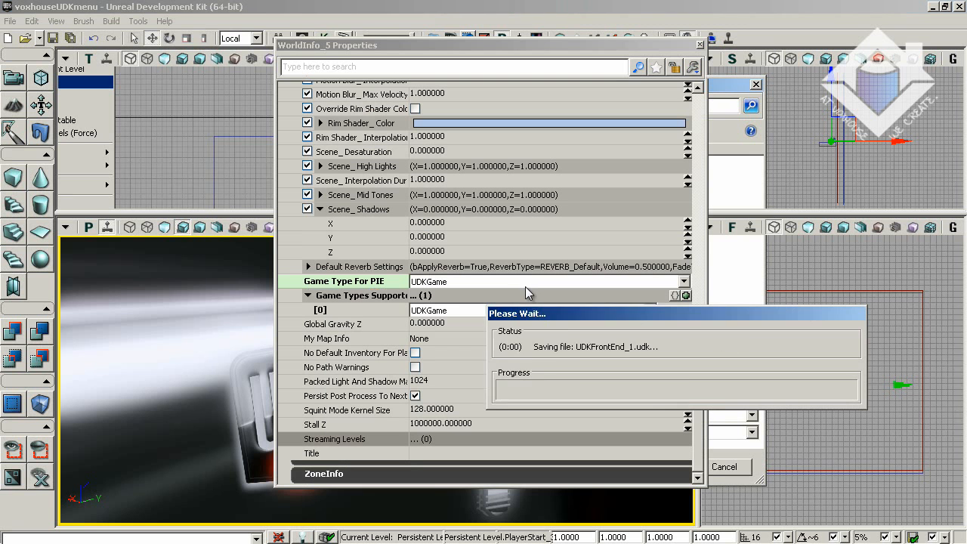
Close the World Properties and run the saved UDKFrontEnd_1 level in the editor.
{"action": "left_click", "coordinate": [700, 44]}
{"action": "left_click", "coordinate": [726, 40]}
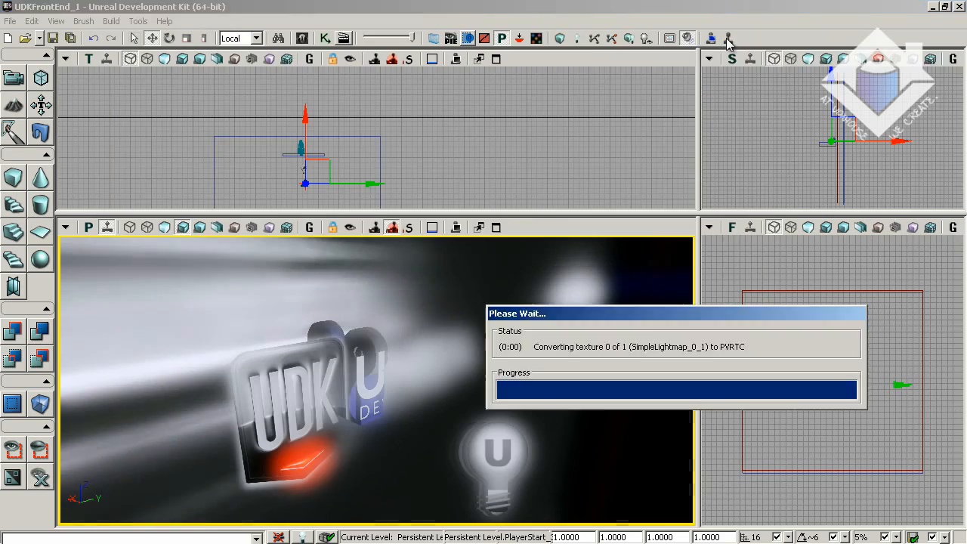